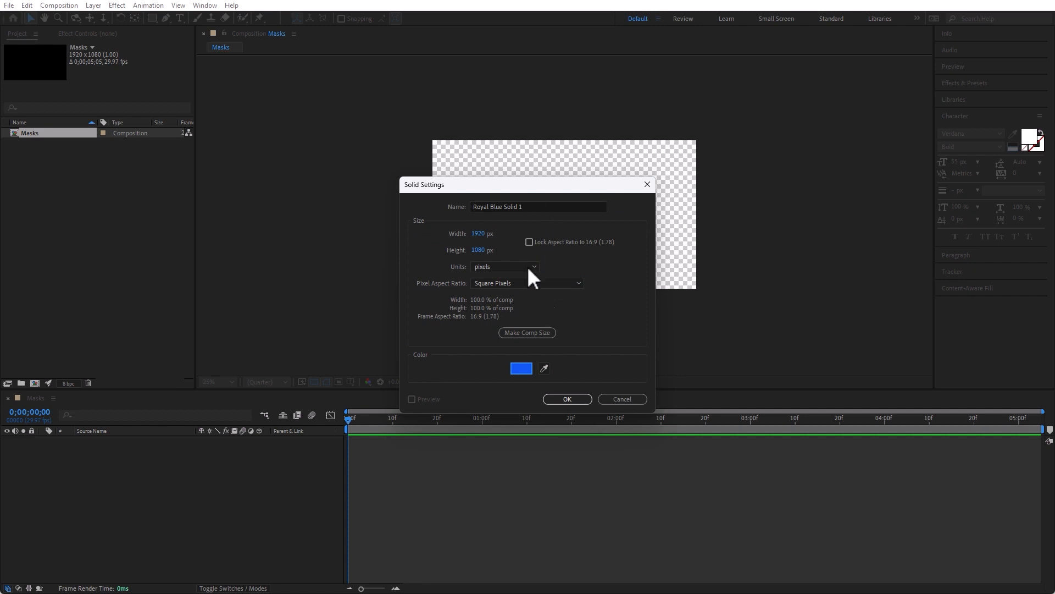
# - Create a 1920 × 1080 px royal blue solid in the Masks composition and turn off the transparency grid
pyautogui.click(567, 400)
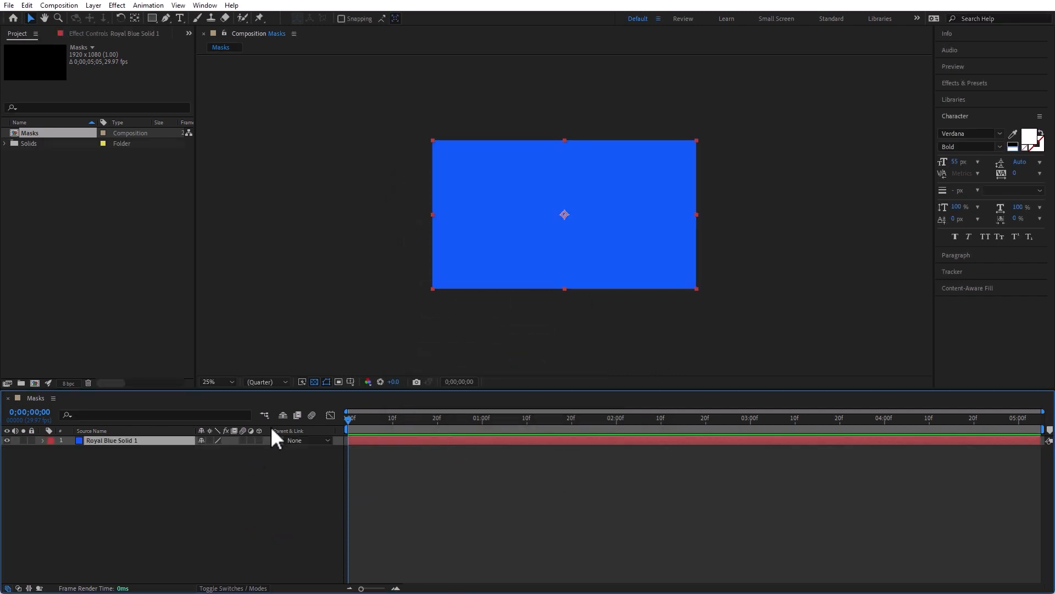
pyautogui.click(314, 382)
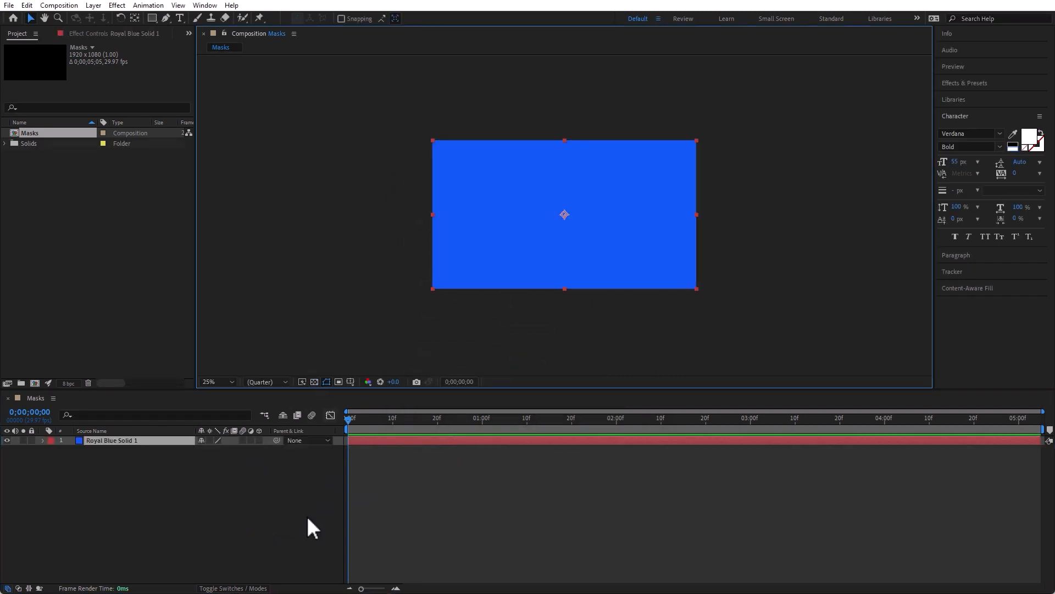
# - Draw a rectangular mask over the central area of the royal blue solid
pyautogui.click(120, 440)
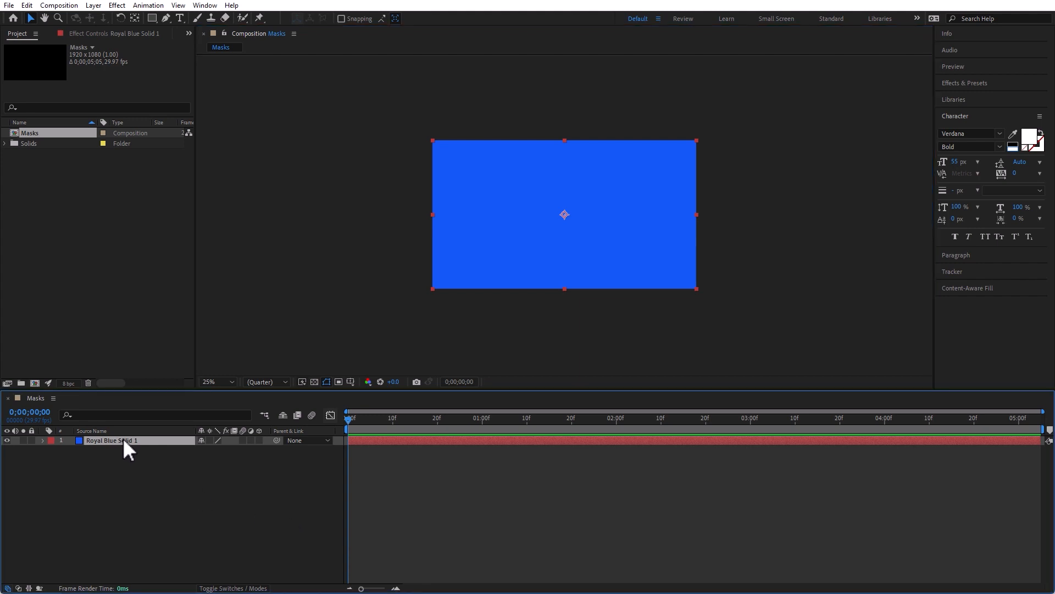
pyautogui.click(153, 17)
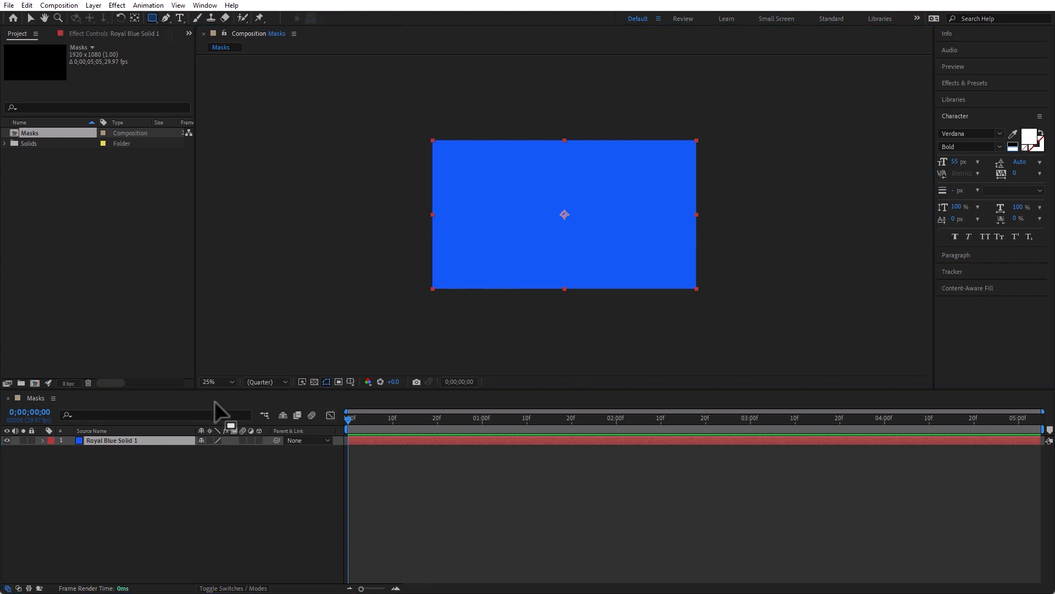
pyautogui.moveTo(486, 170); pyautogui.dragTo(657, 250)
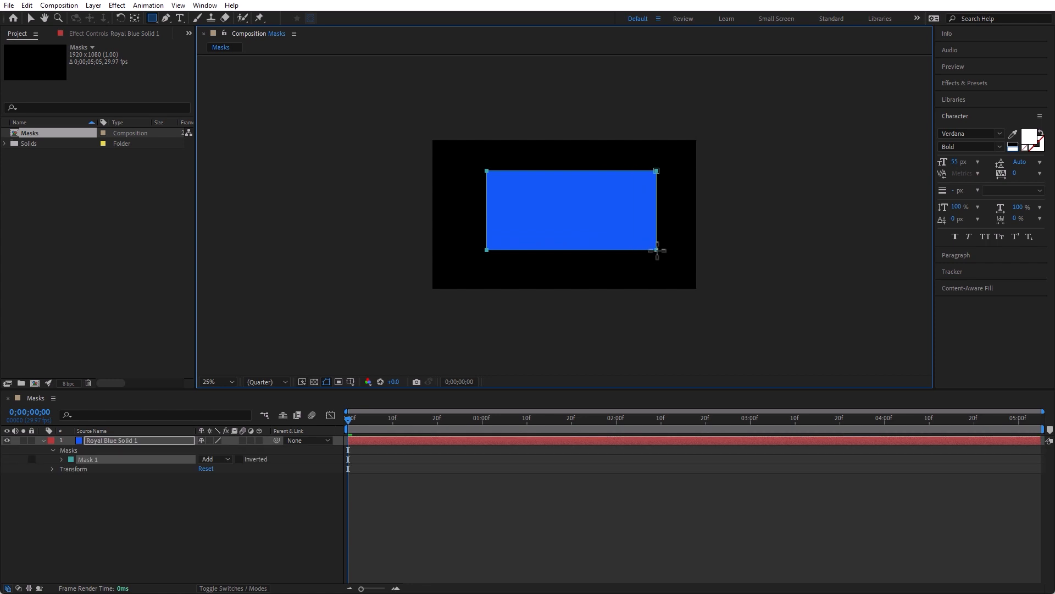
# - Expand Mask 1's properties and reduce the layer's display to just its Mask Path
pyautogui.click(61, 459)
pyautogui.click(106, 468)
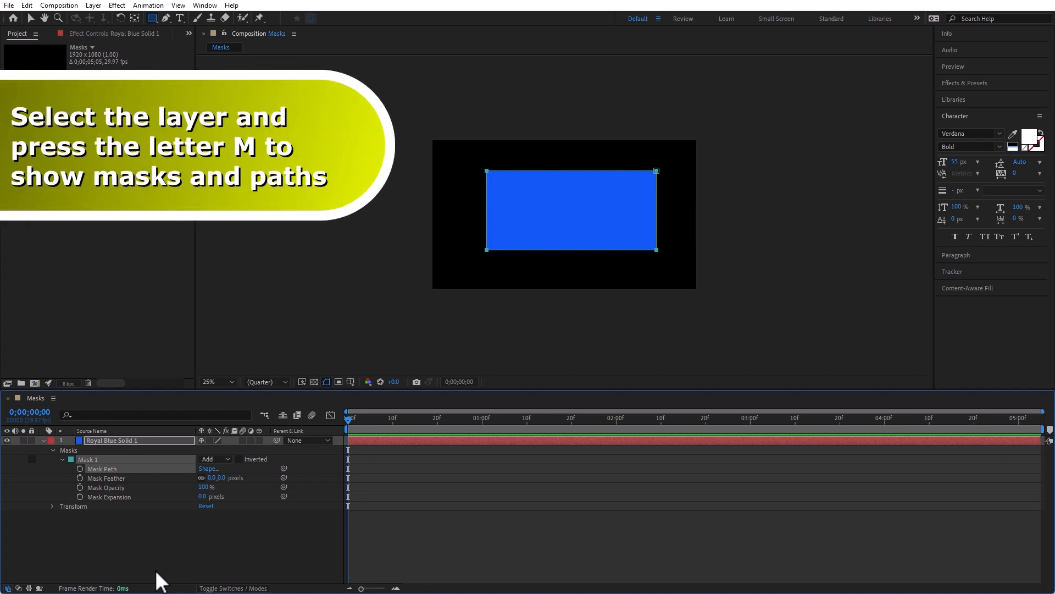
pyautogui.press('m')
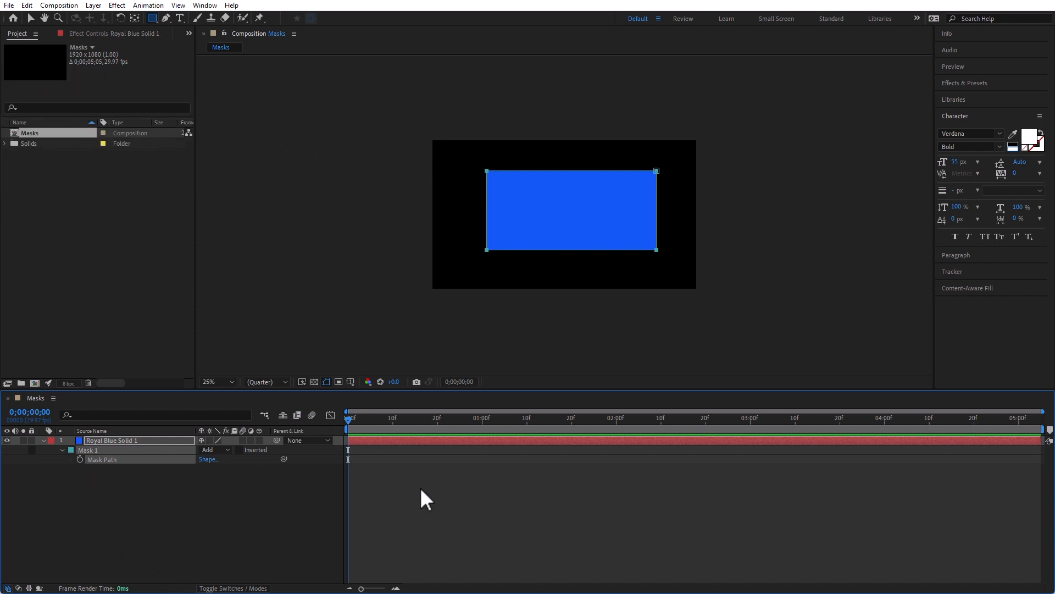
# - Keyframe the Mask Path at the timeline start, and try moving the mask's upper-left corner at 0;00;00;28, undoing that move
pyautogui.click(80, 459)
pyautogui.click(472, 418)
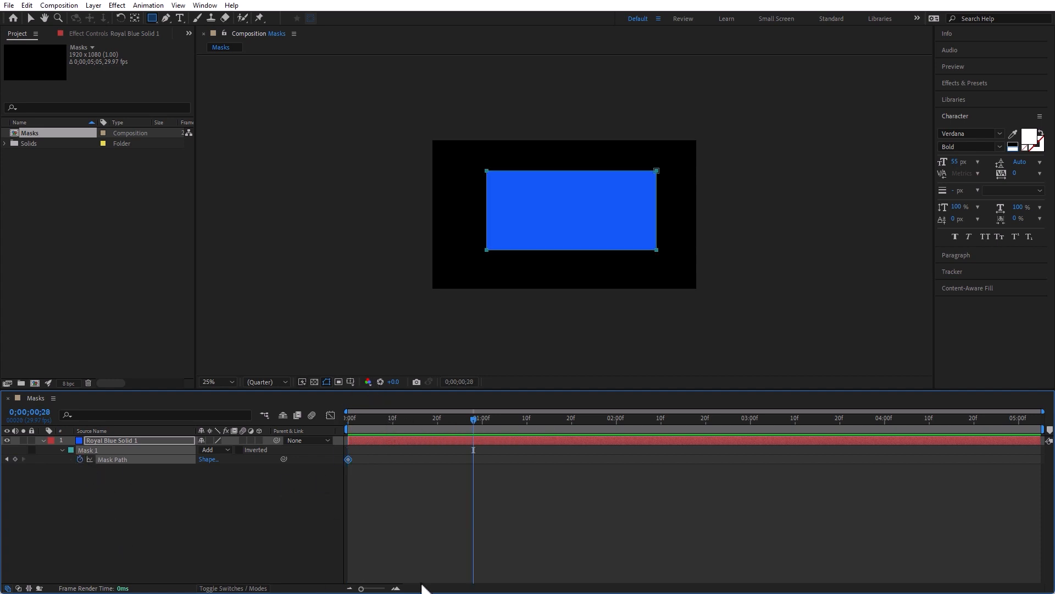
pyautogui.click(30, 18)
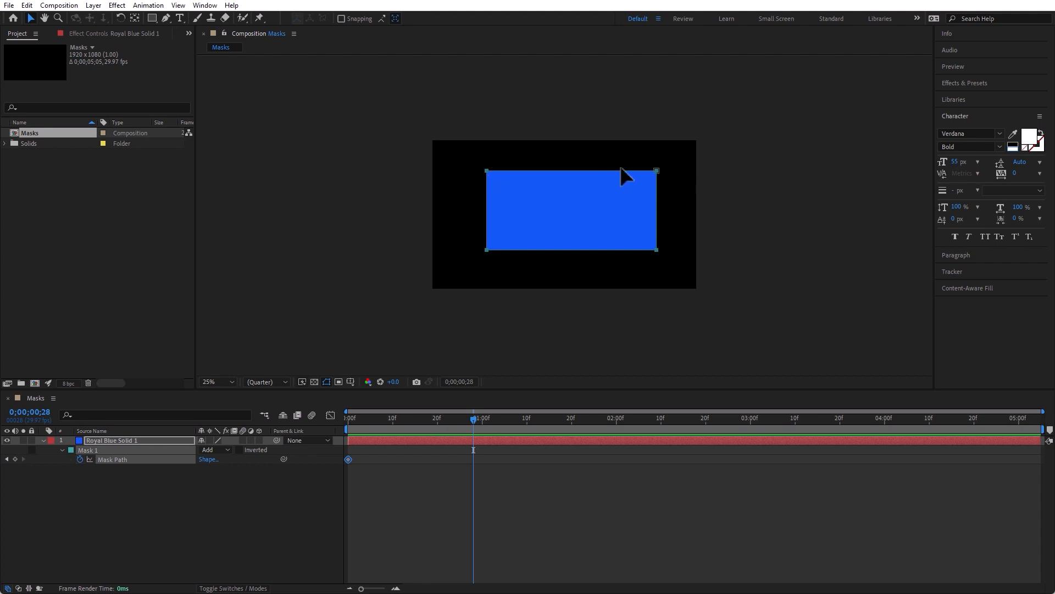
pyautogui.moveTo(488, 172); pyautogui.dragTo(526, 205)
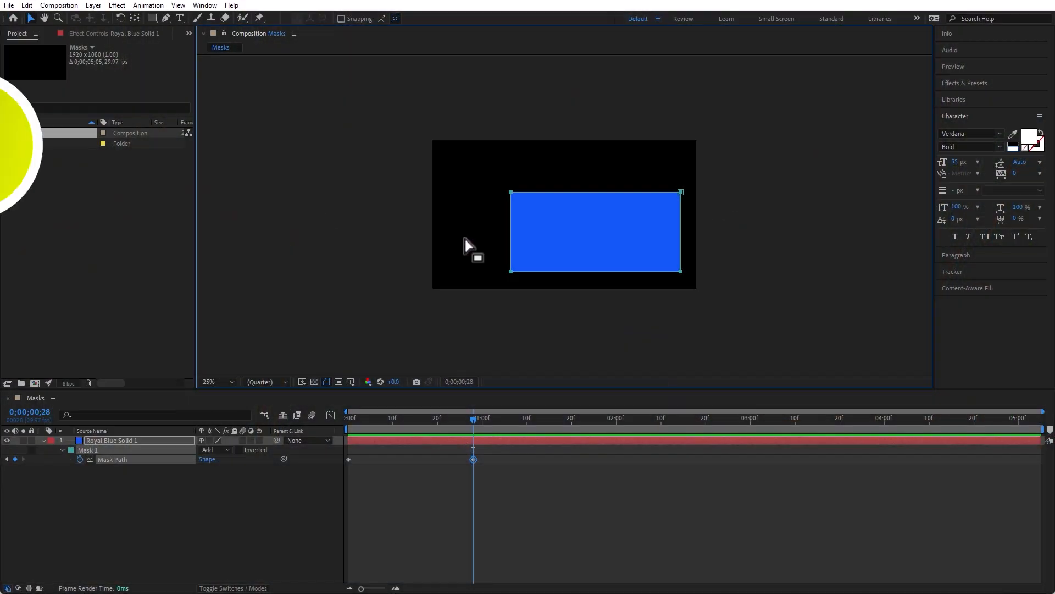
pyautogui.hotkey('ctrl', 'z')
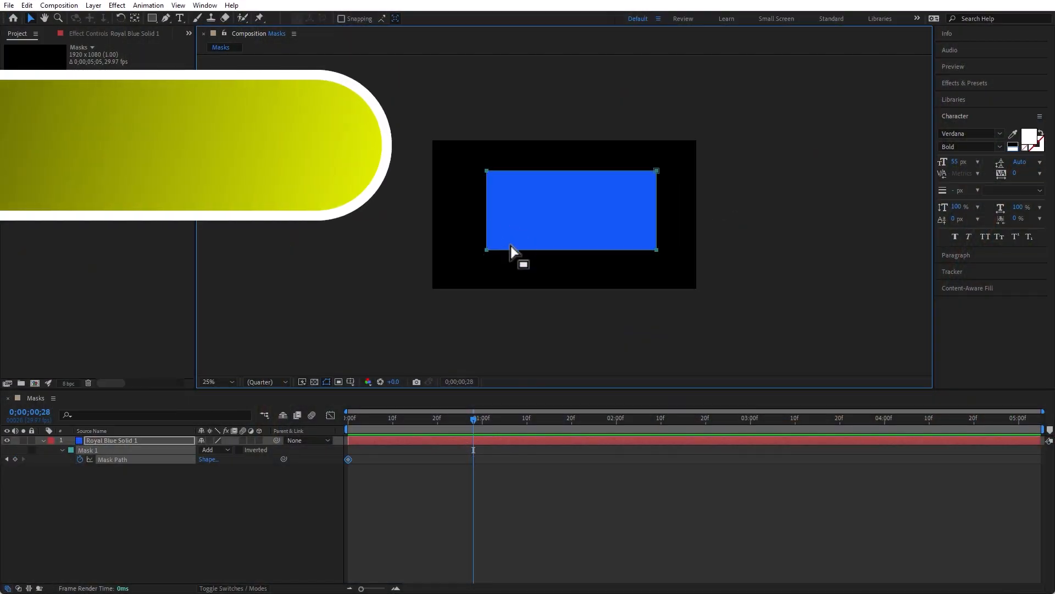
# - Reshape the mask by moving its upper-left point inward at 0;00;00;28, and its upper-left and lower-right points at 0;00;01;20
pyautogui.click(465, 217)
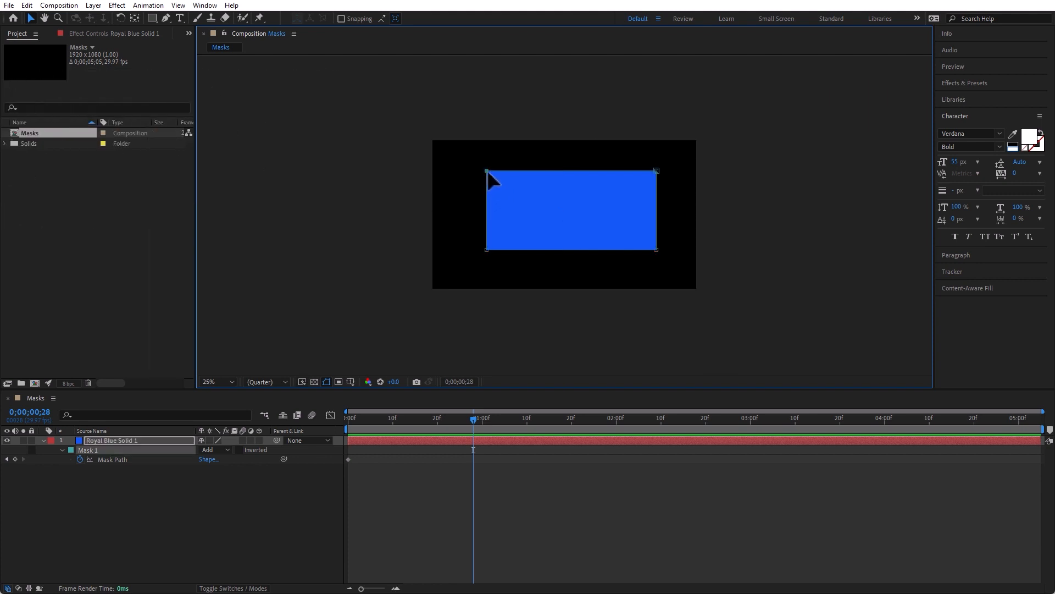
pyautogui.moveTo(487, 171); pyautogui.dragTo(608, 221)
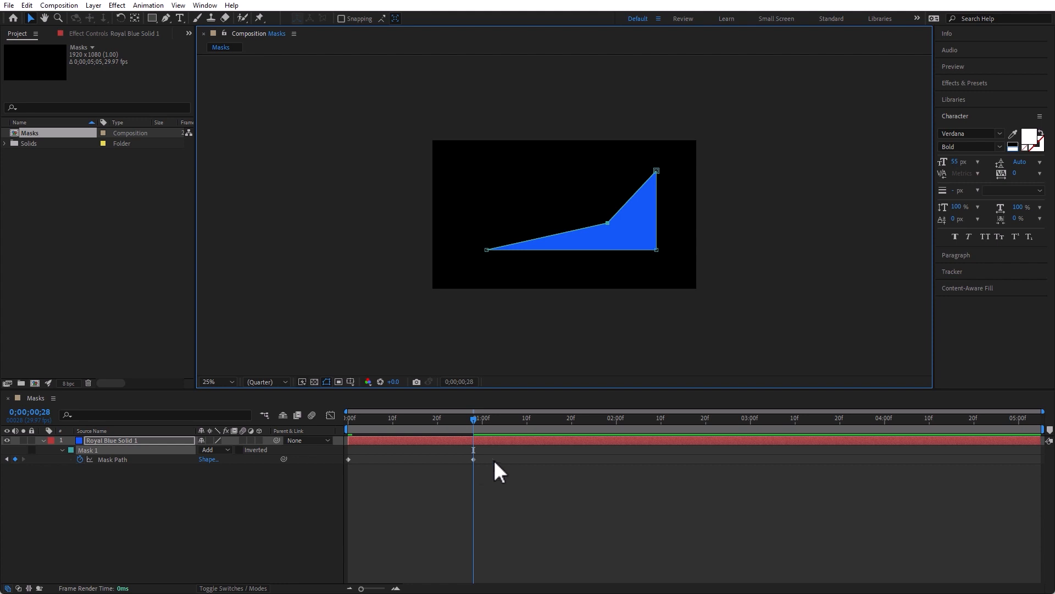
pyautogui.click(572, 419)
pyautogui.moveTo(607, 222); pyautogui.dragTo(451, 159)
pyautogui.moveTo(656, 250); pyautogui.dragTo(490, 178)
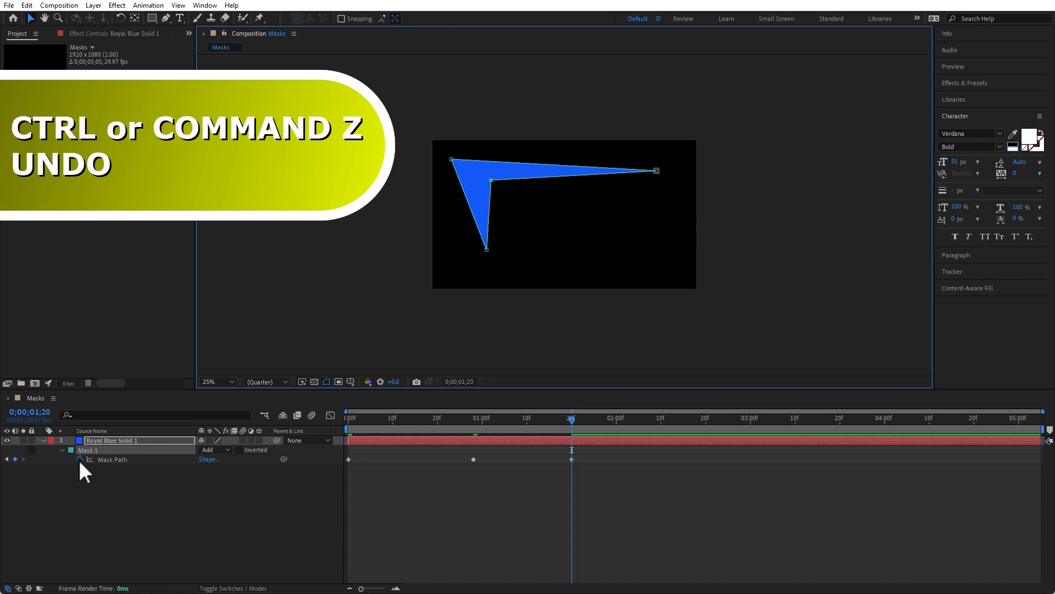
# - Preview the mask animation and delete all three Mask Path keyframes
pyautogui.click(424, 419)
pyautogui.moveTo(380, 419); pyautogui.dragTo(299, 443)
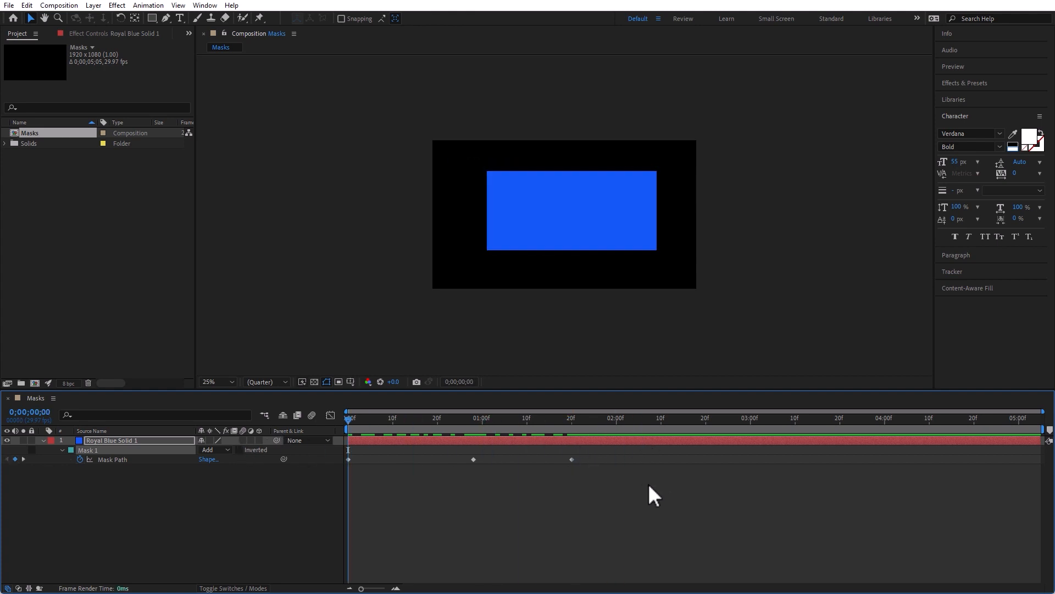
pyautogui.moveTo(653, 487); pyautogui.dragTo(316, 455)
pyautogui.press('Delete')
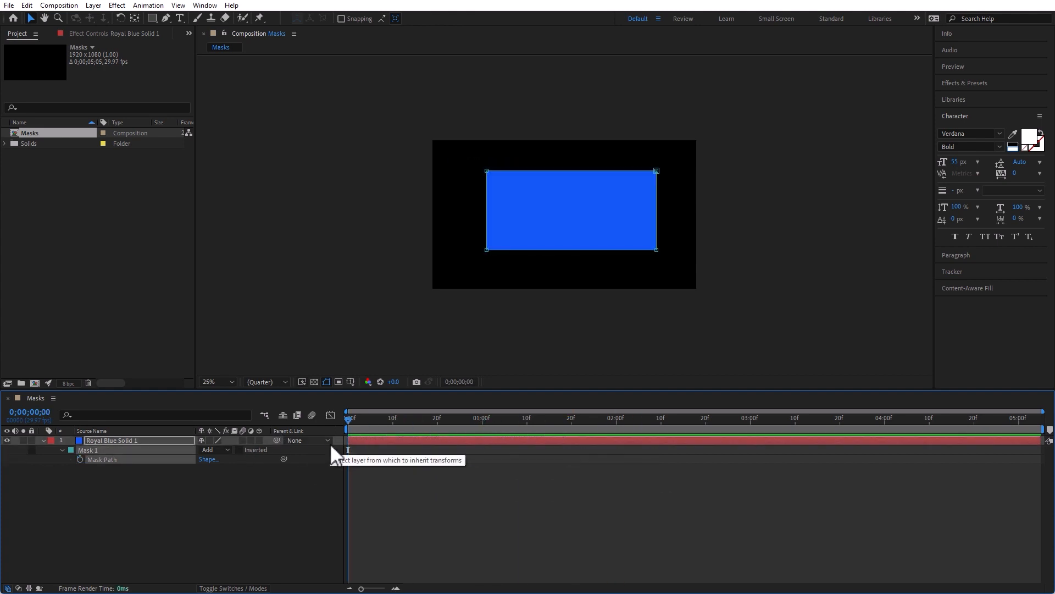
# - Enable keyframing for Mask 1's Mask Path at 0;00;00;00 with its rectangular shape
pyautogui.click(238, 519)
pyautogui.click(360, 420)
pyautogui.moveTo(360, 419); pyautogui.dragTo(341, 418)
pyautogui.click(559, 203)
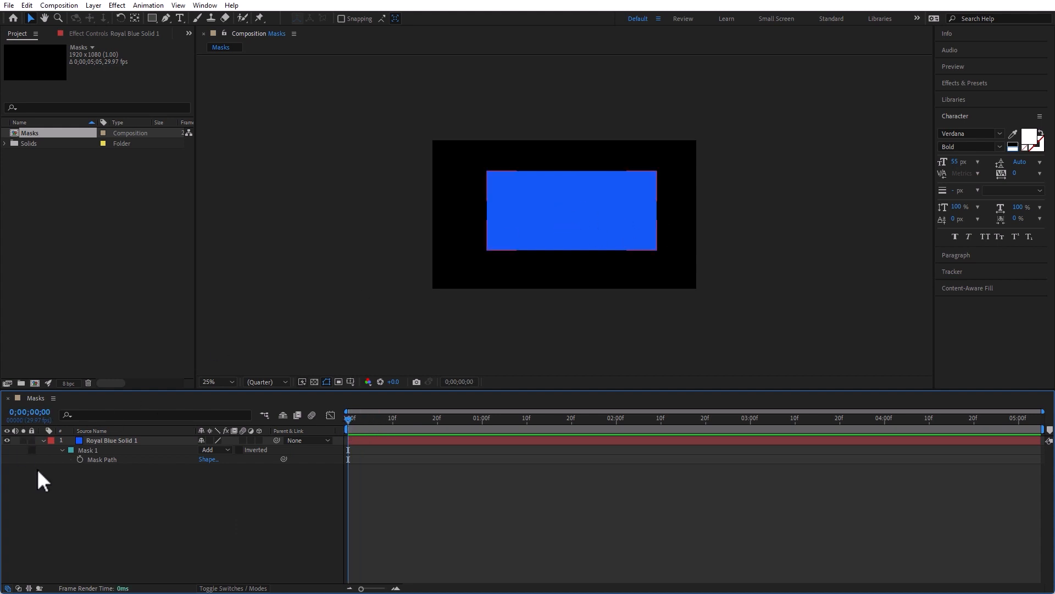
pyautogui.click(80, 459)
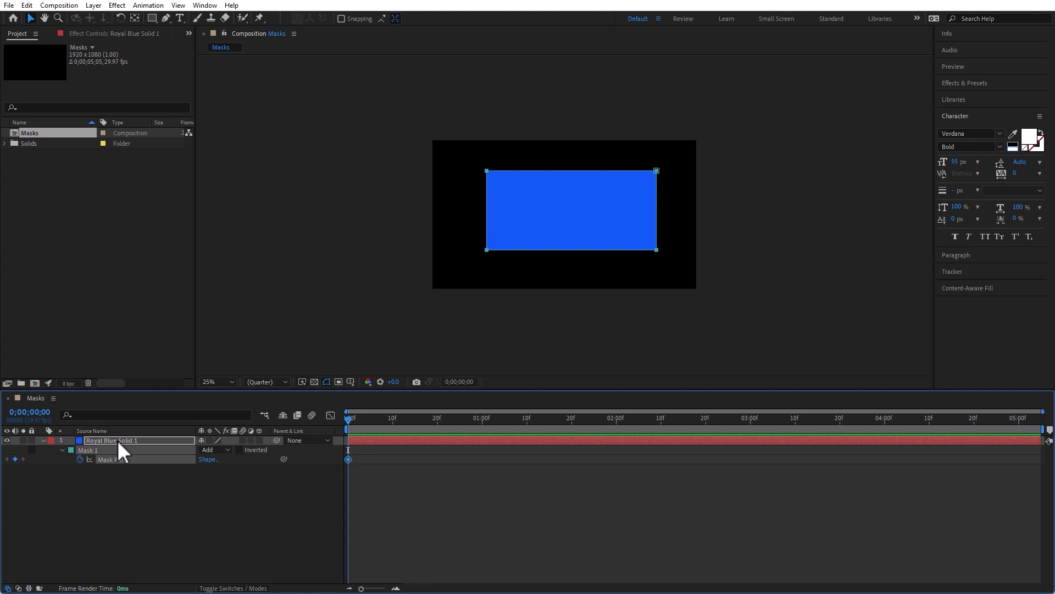
# - Open the royal blue solid in its own layer view and set the target to Mask 1
pyautogui.doubleClick(117, 440)
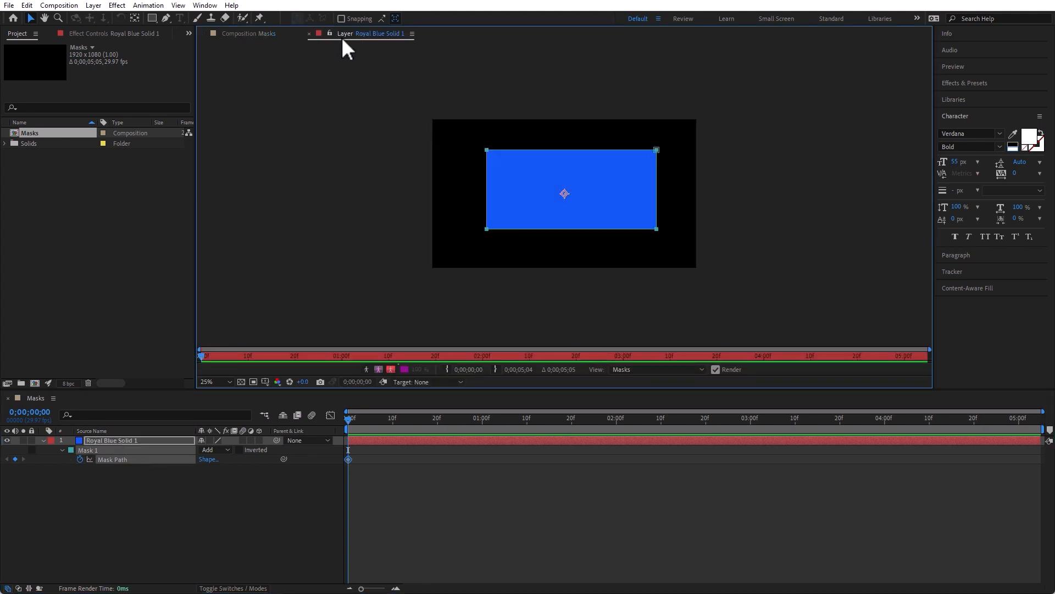
pyautogui.click(250, 34)
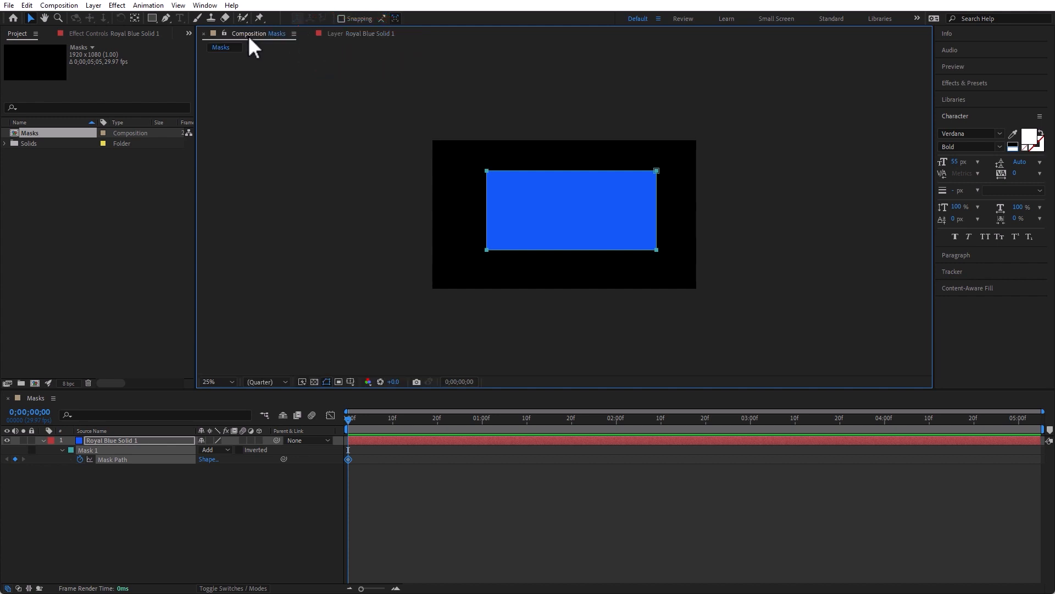
pyautogui.click(342, 35)
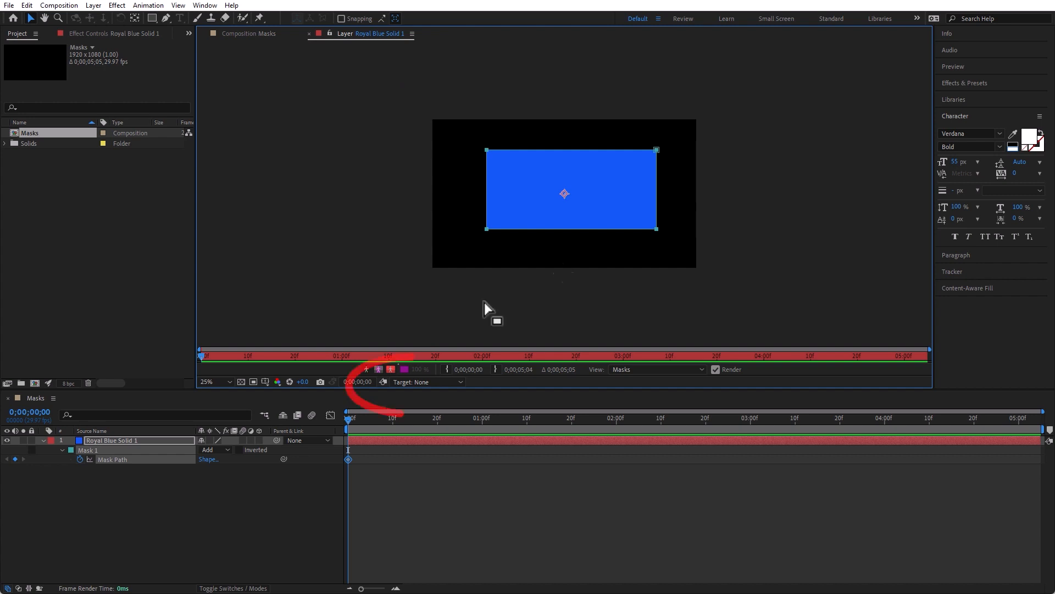
pyautogui.click(421, 382)
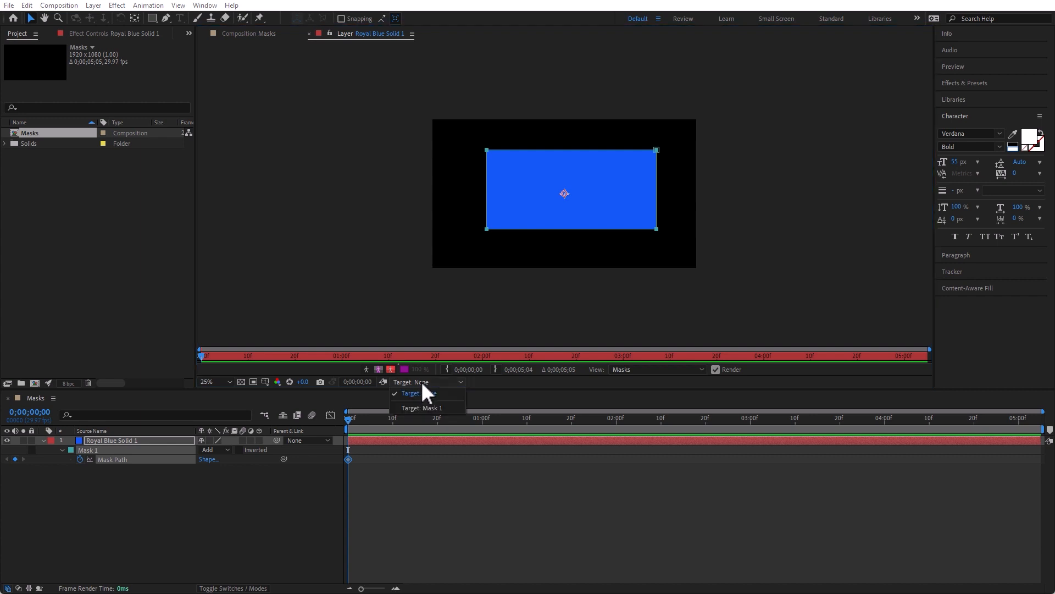
pyautogui.click(449, 407)
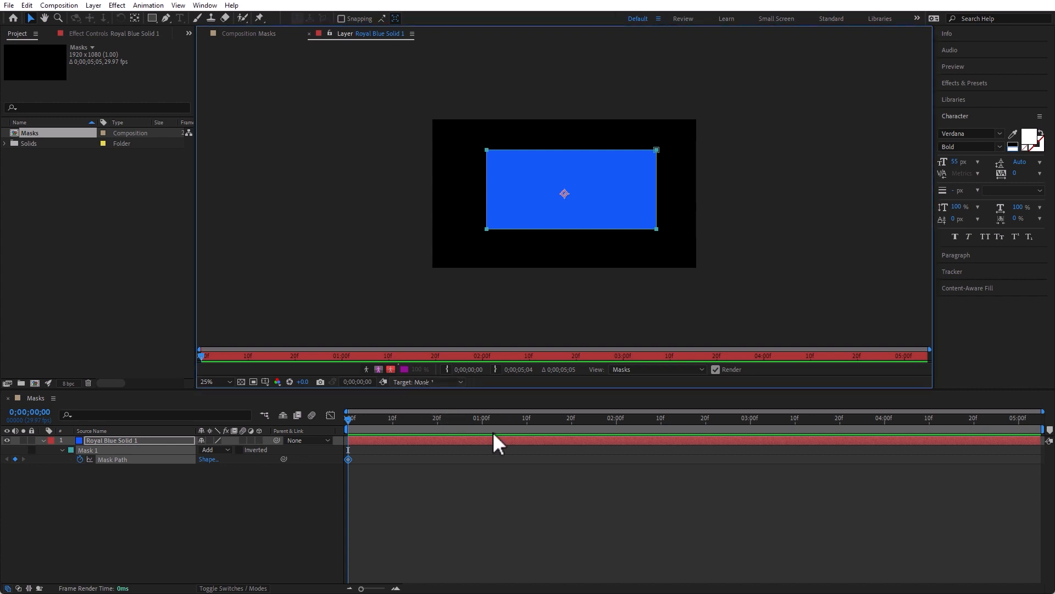
# - At 0;00;00;20, replace the targeted rectangular mask with a centred five-pointed star and preview the morph
pyautogui.click(437, 419)
pyautogui.moveTo(150, 15); pyautogui.dragTo(214, 66)
pyautogui.moveTo(562, 191); pyautogui.dragTo(600, 240)
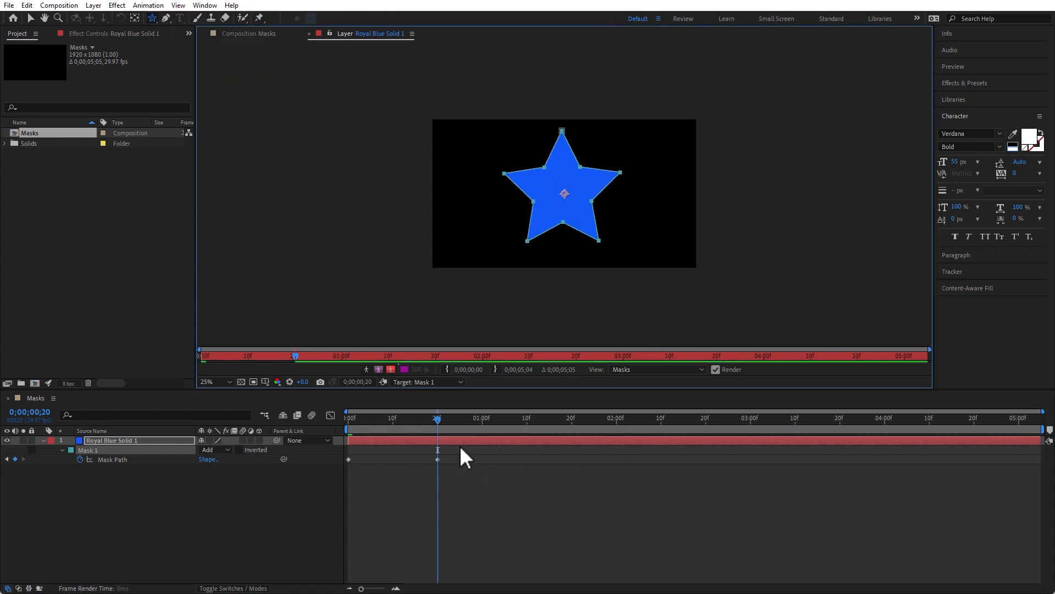
pyautogui.moveTo(437, 418); pyautogui.dragTo(413, 423)
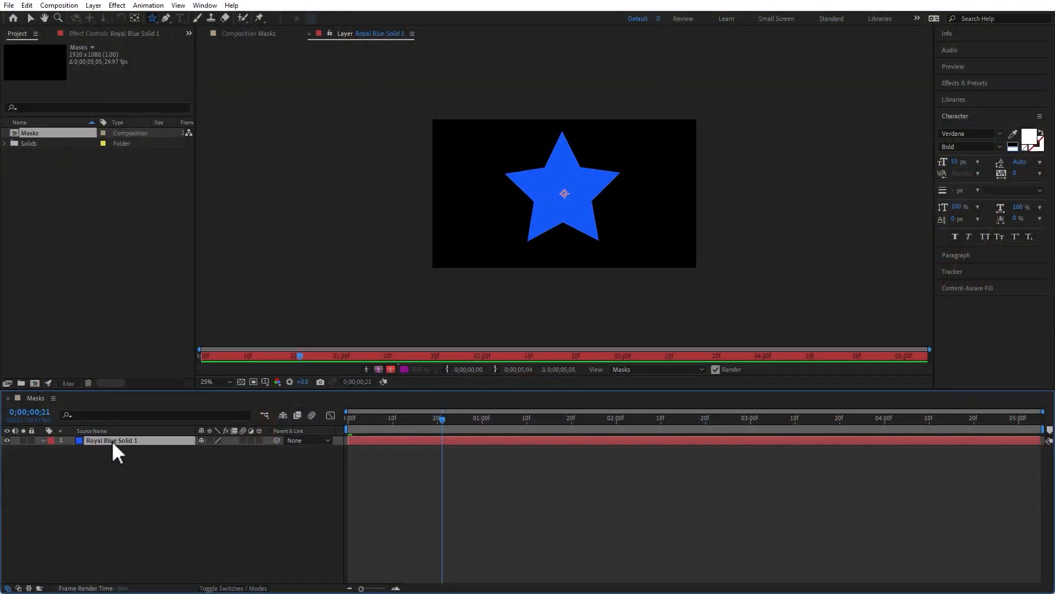
# - Delete the royal blue solid layer and return to the Masks composition view
pyautogui.press('Delete')
pyautogui.press('Delete')
pyautogui.press('v')
pyautogui.click(246, 35)
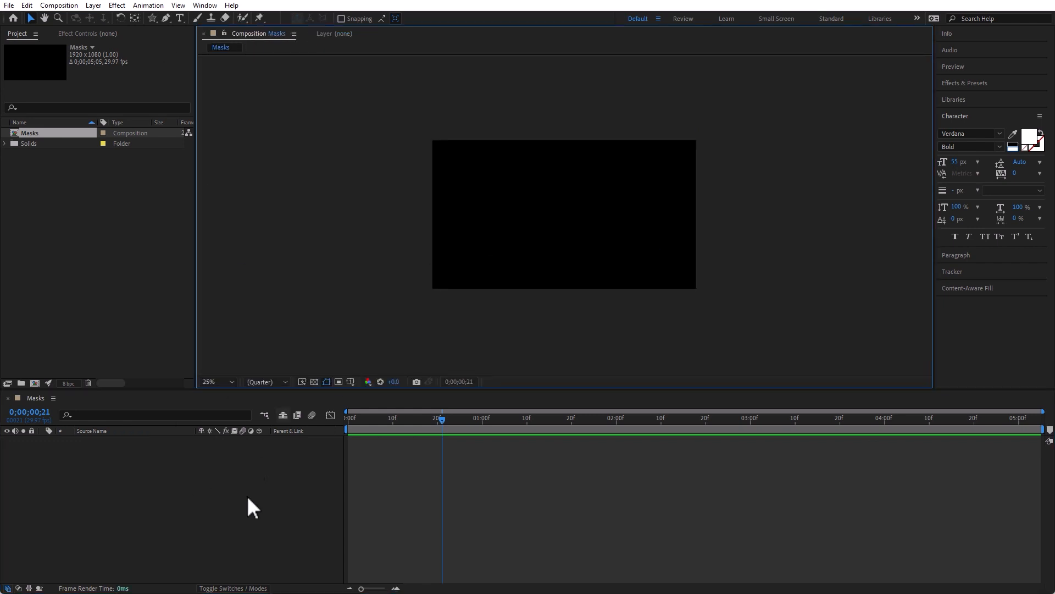
# - Add the text "123" to the composition and set its font size to 523 px
pyautogui.click(179, 17)
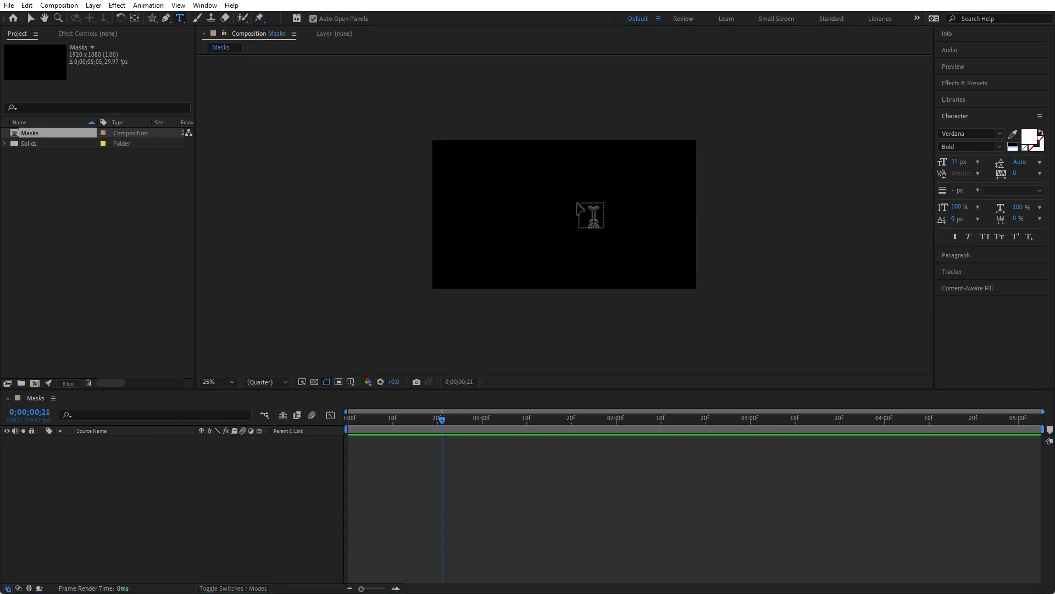
pyautogui.click(521, 213)
pyautogui.write('123')
pyautogui.doubleClick(80, 440)
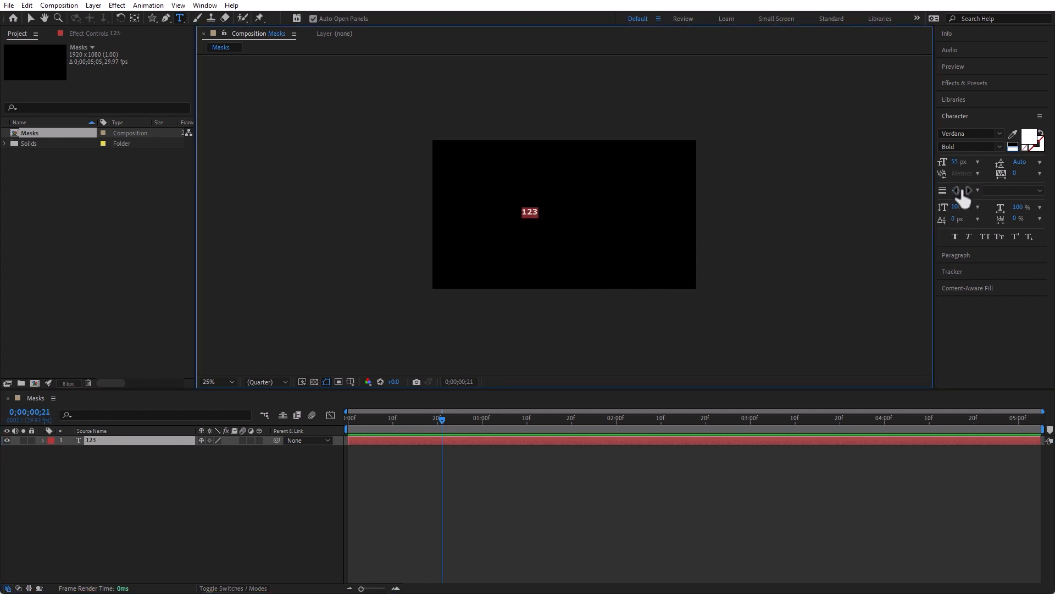
pyautogui.moveTo(956, 161); pyautogui.dragTo(1050, 3)
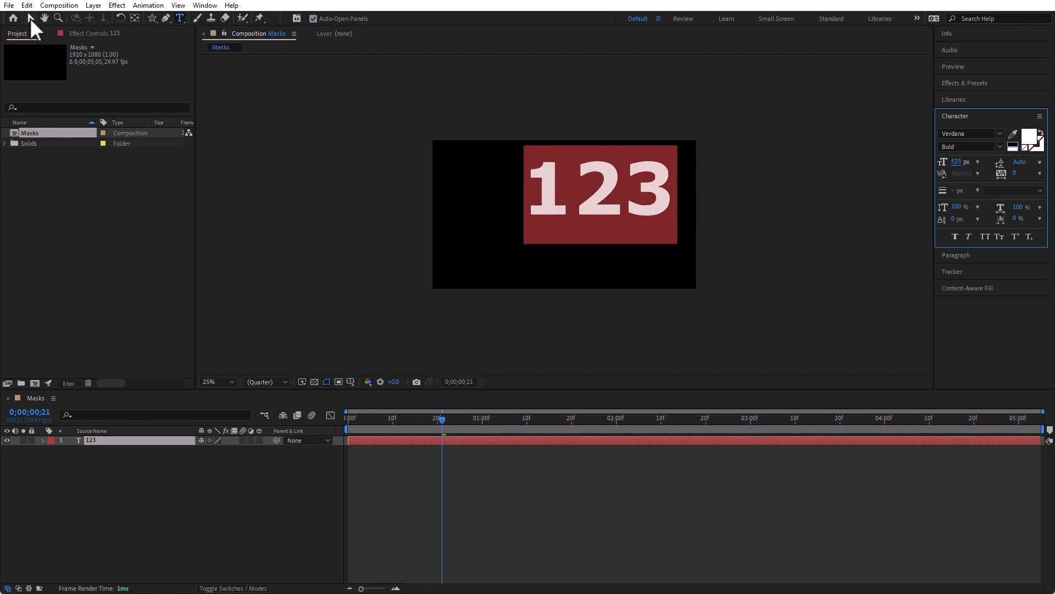
# - Move the 123 text to about the centre of the composition and deselect it
pyautogui.click(30, 18)
pyautogui.moveTo(553, 212); pyautogui.dragTo(524, 223)
pyautogui.click(299, 451)
# - Create masks from the 123 text layer and reveal their mask paths, ending with the original text layer selected
pyautogui.click(117, 440)
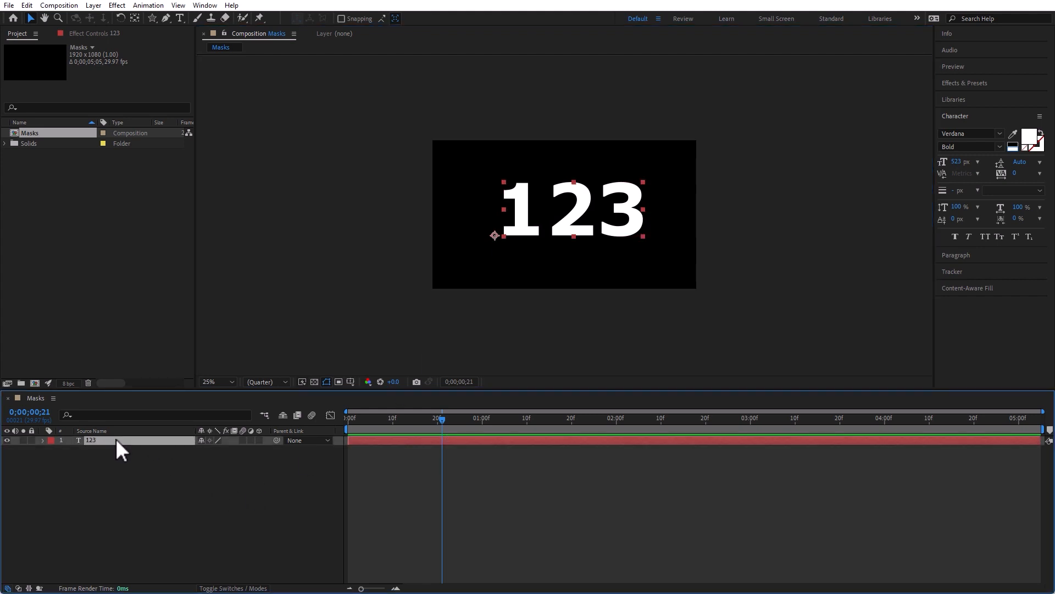
pyautogui.rightClick(116, 440)
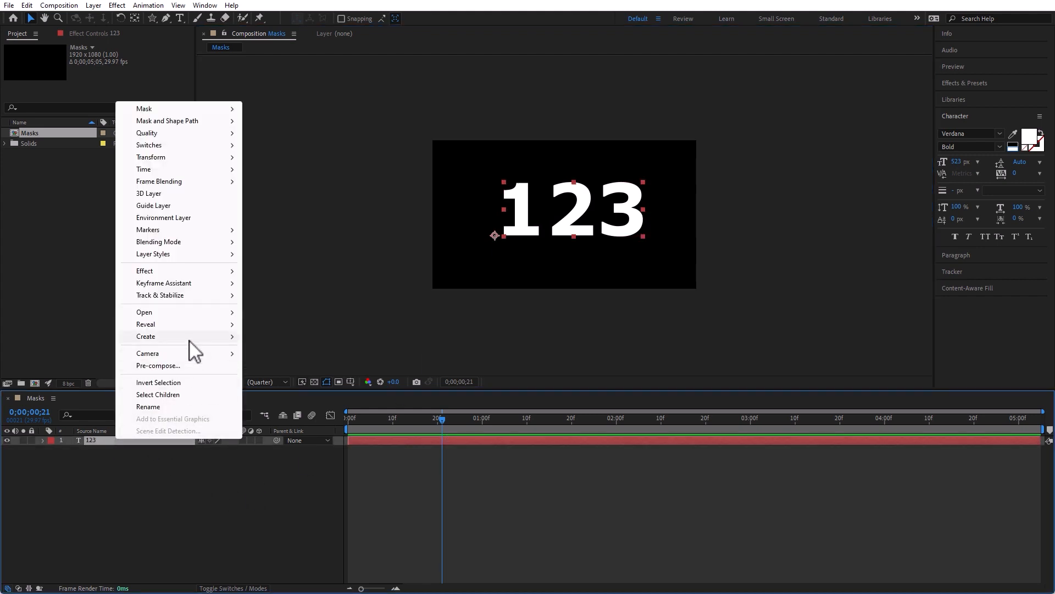
pyautogui.moveTo(190, 338)
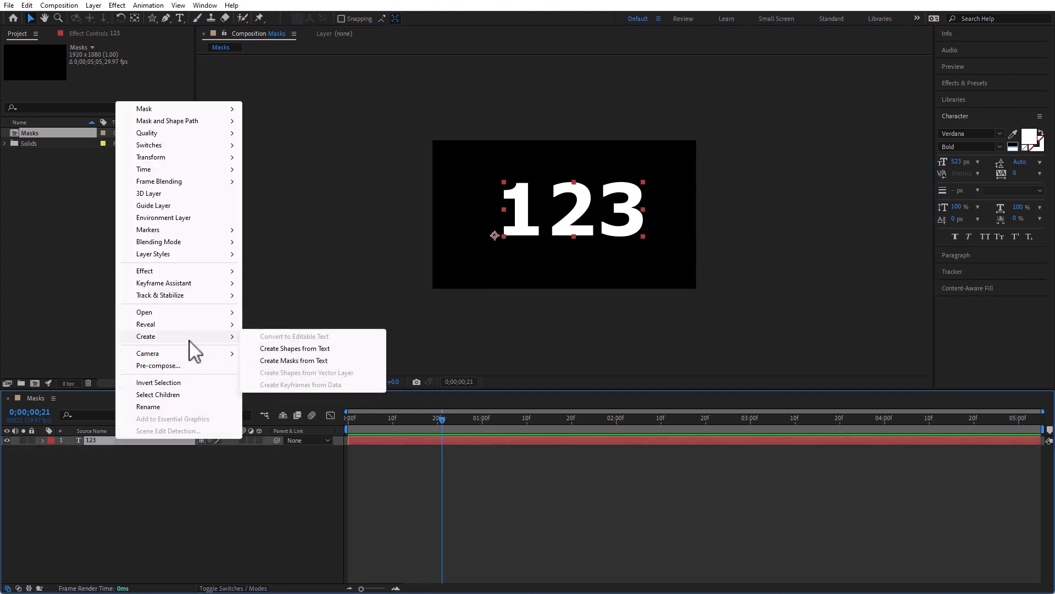
pyautogui.click(340, 361)
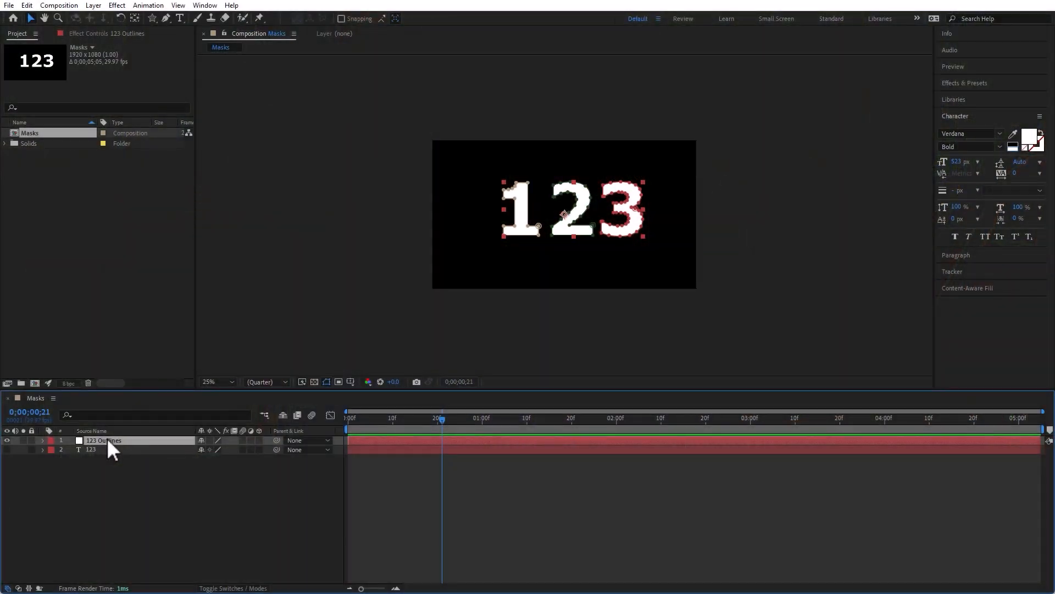
pyautogui.press('m')
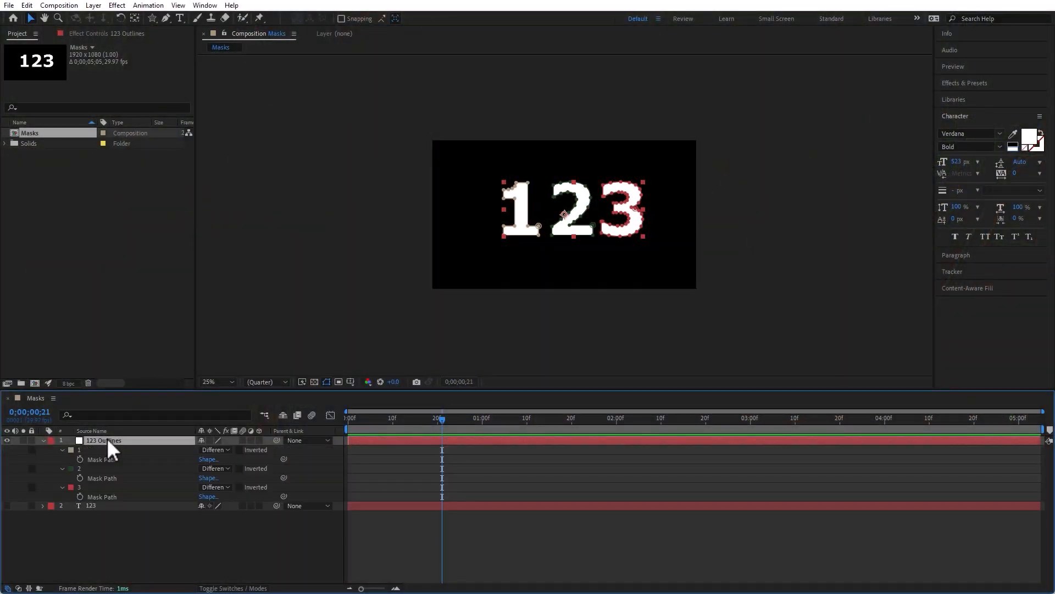
pyautogui.click(100, 503)
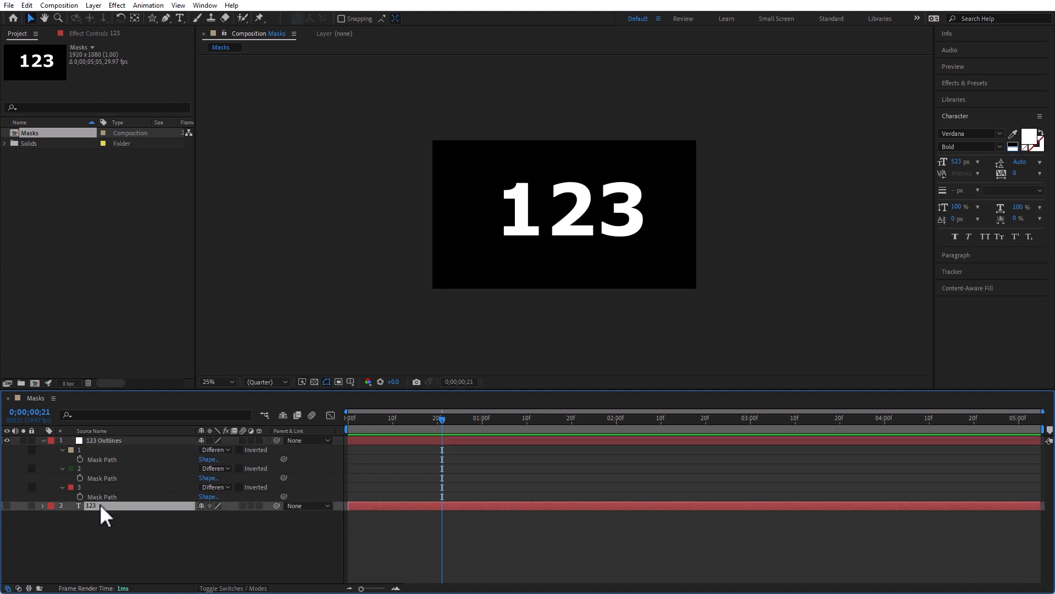
# - Delete the original 123 text layer and move mask 1 of the outlines layer so it overlaps the numeral 2
pyautogui.press('Delete')
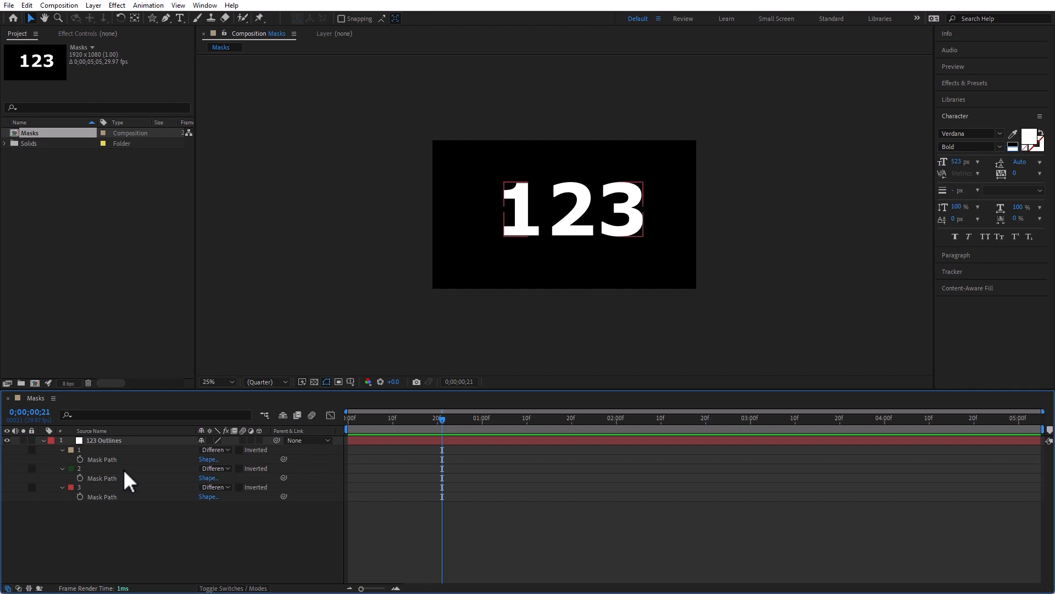
pyautogui.click(86, 450)
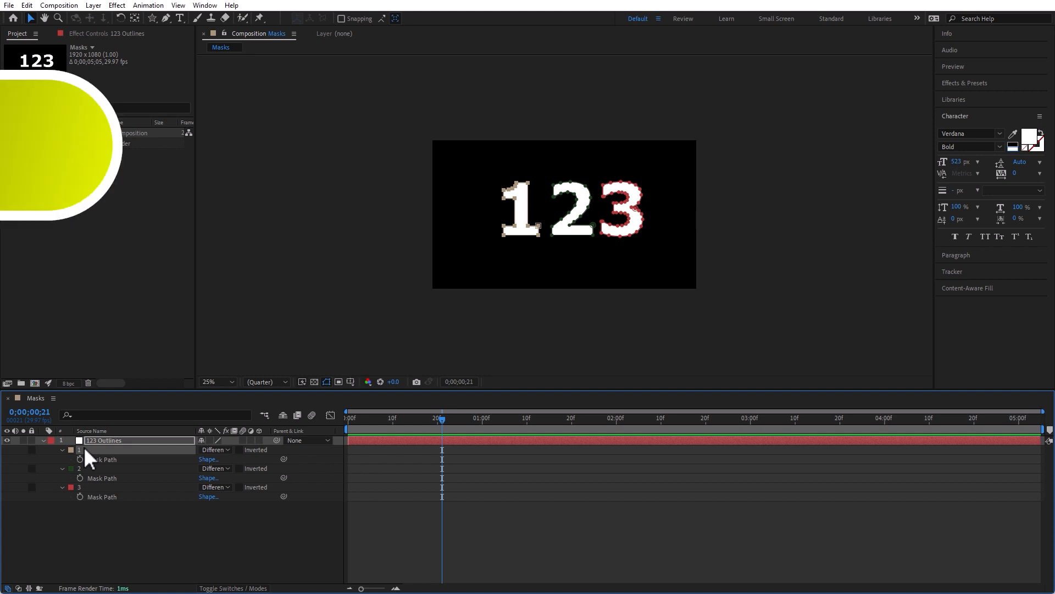
pyautogui.hotkey('ctrl', 't')
pyautogui.moveTo(522, 222); pyautogui.dragTo(576, 223)
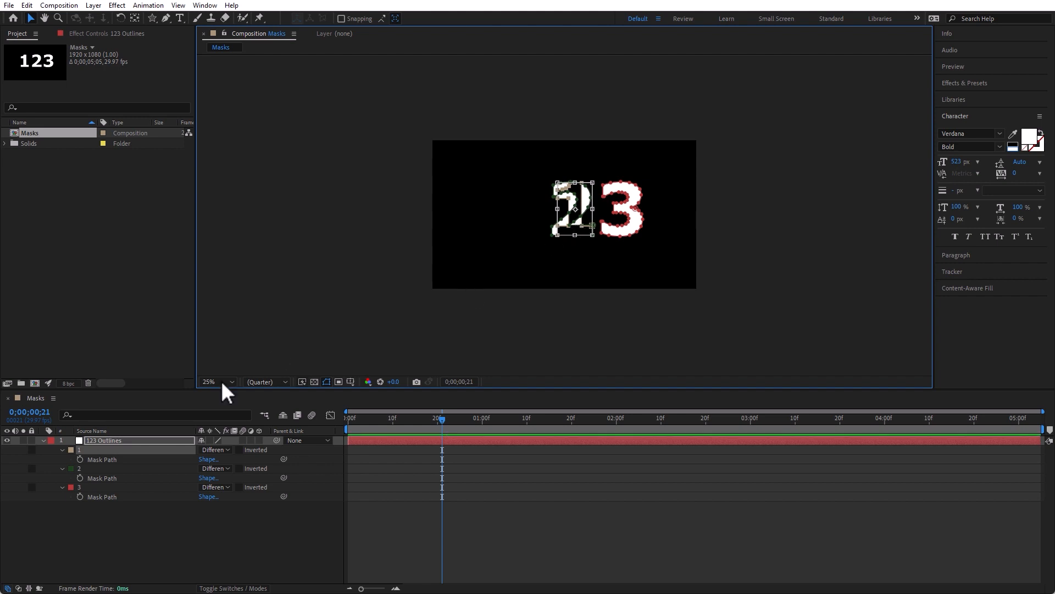
# - Move mask 3 of the outlines layer over the numeral 2 and deselect the layer
pyautogui.click(102, 488)
pyautogui.hotkey('ctrl', 't')
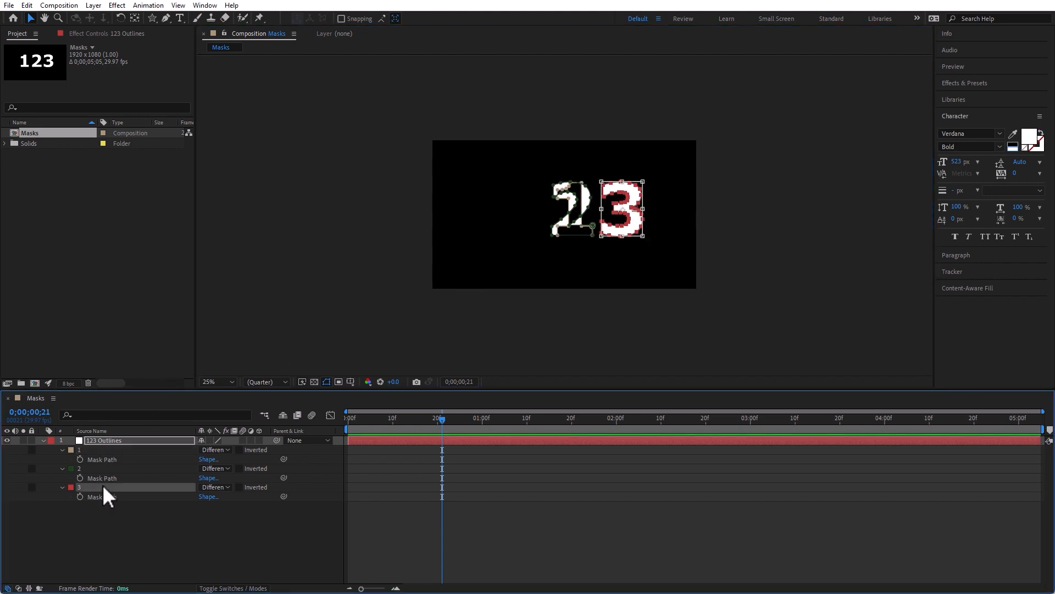
pyautogui.moveTo(636, 227); pyautogui.dragTo(587, 227)
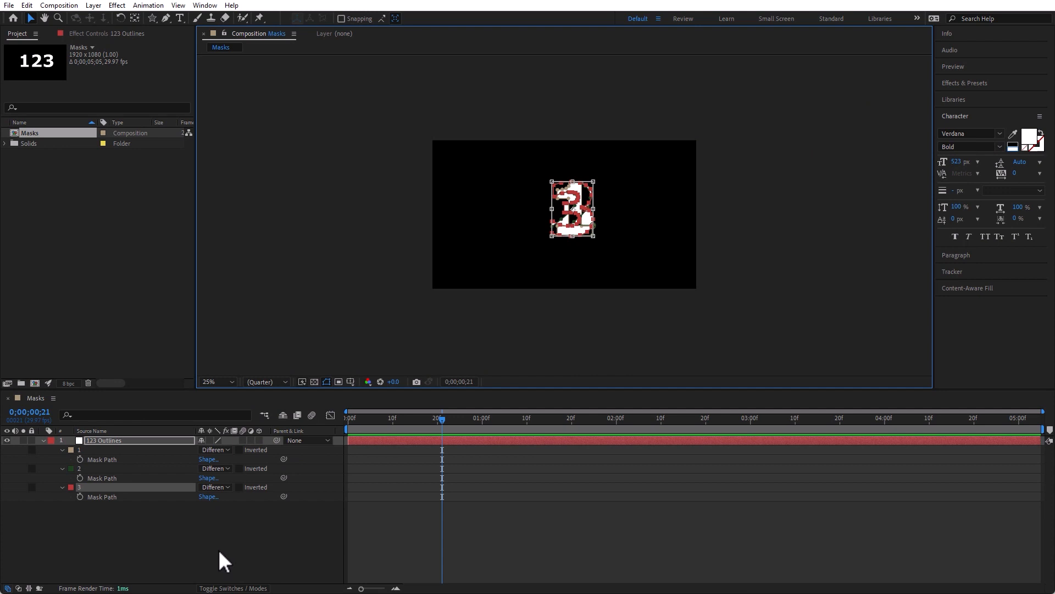
pyautogui.click(218, 549)
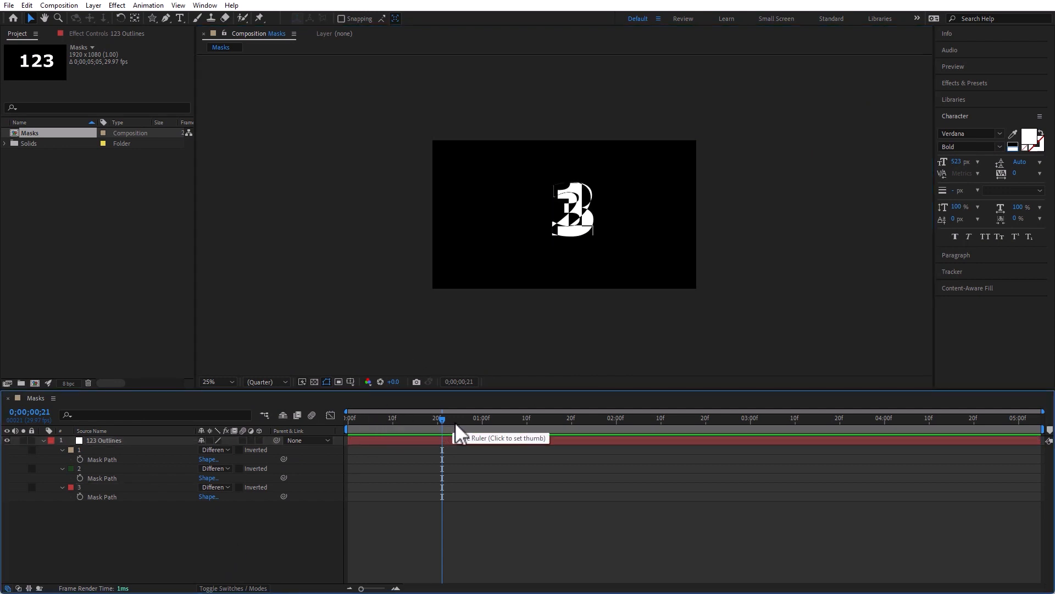
# - Start animating mask 1 with a Mask Path keyframe at 0;00;01;00
pyautogui.click(487, 422)
pyautogui.moveTo(486, 421); pyautogui.dragTo(482, 421)
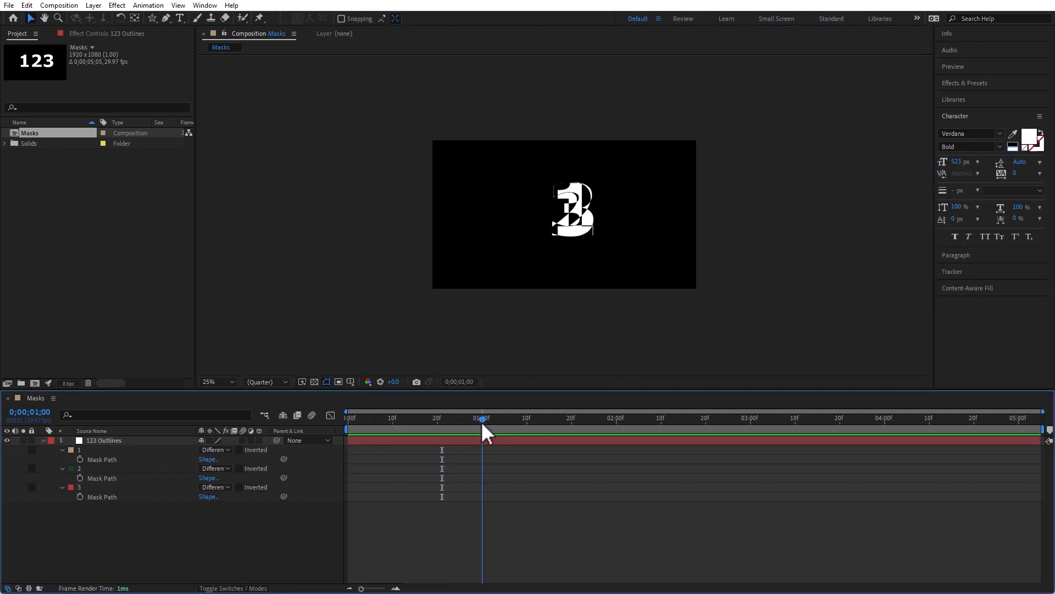
pyautogui.click(80, 459)
# - Copy mask 2's path and paste it into mask 1's Mask Path at 0;00;01;04
pyautogui.moveTo(485, 418); pyautogui.dragTo(499, 418)
pyautogui.moveTo(497, 420); pyautogui.dragTo(501, 419)
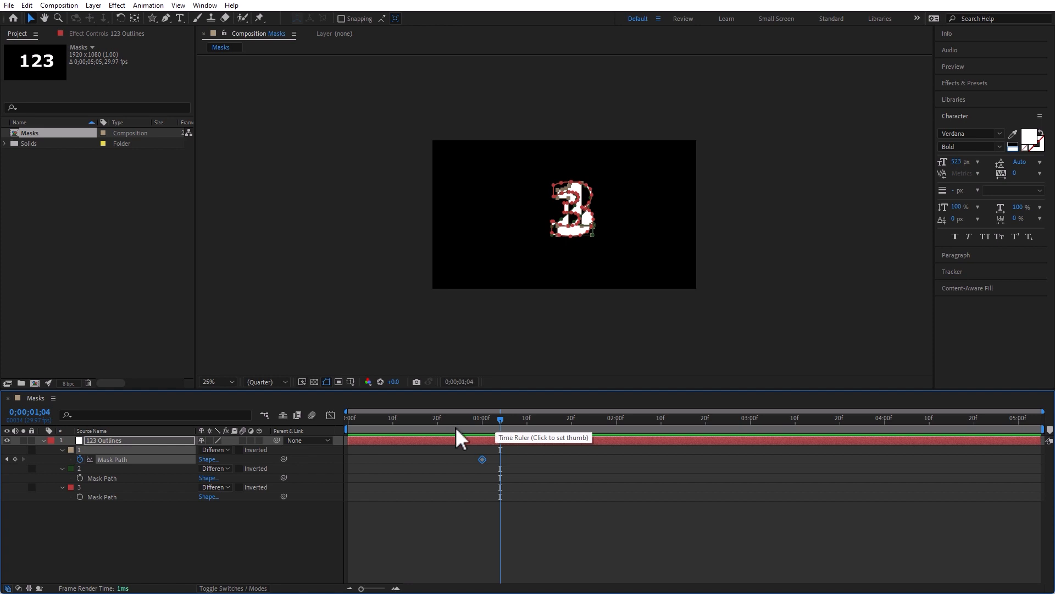
pyautogui.click(101, 477)
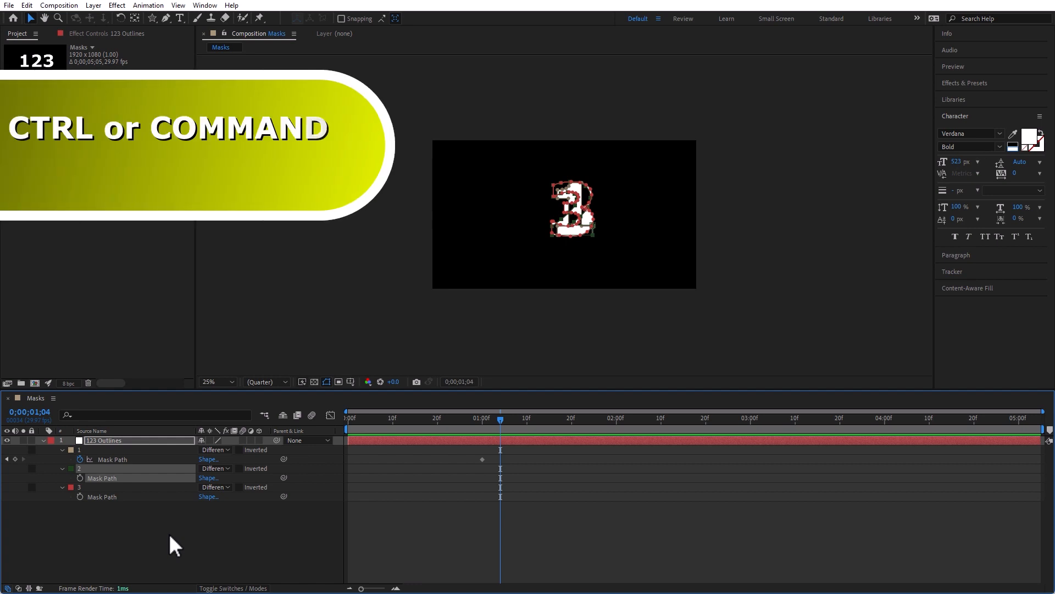
pyautogui.click(126, 459)
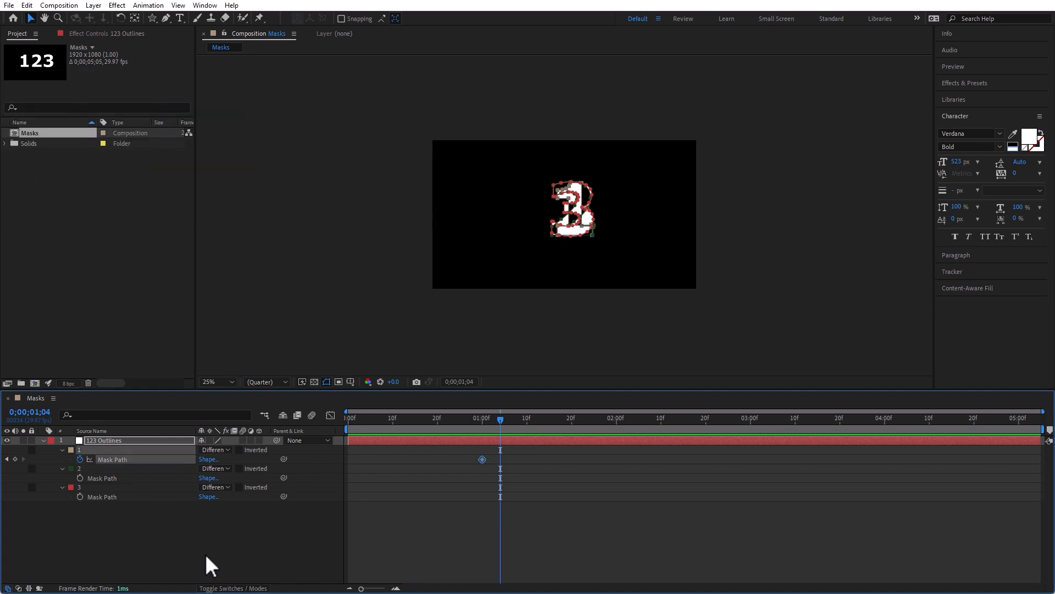
pyautogui.hotkey('ctrl', 'v')
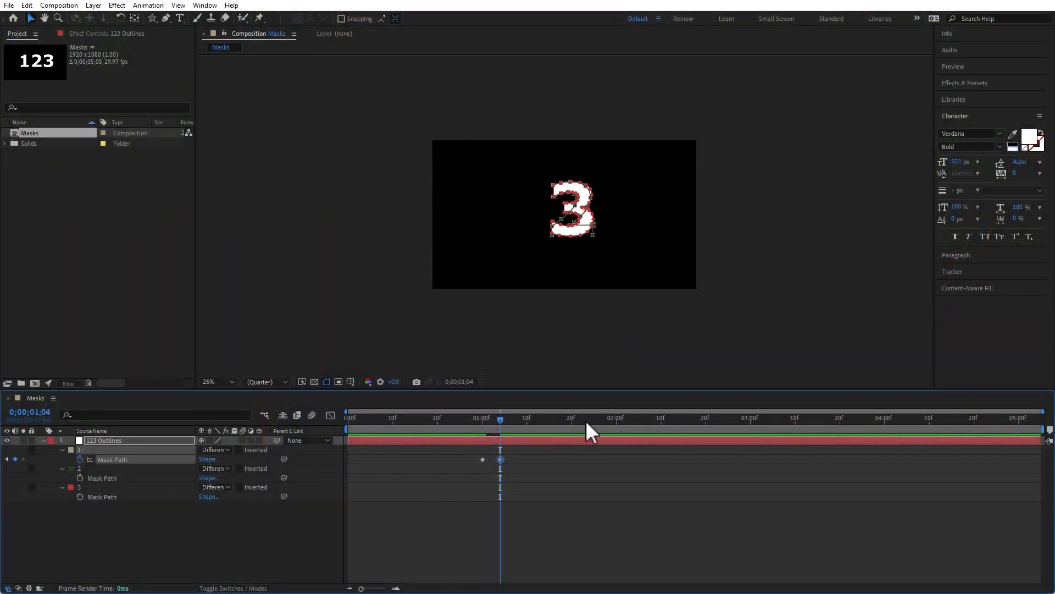
# - Add a Mask Path keyframe to mask 1 at 0;00;02;00 and paste mask 3's path into it at 0;00;02;04
pyautogui.moveTo(613, 420); pyautogui.dragTo(616, 420)
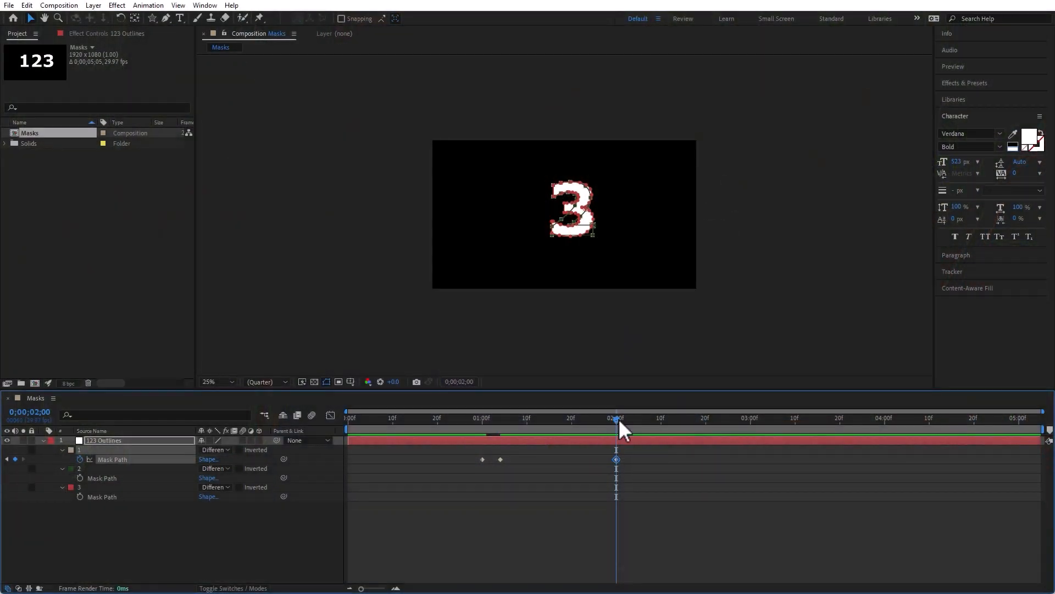
pyautogui.moveTo(618, 418); pyautogui.dragTo(635, 418)
pyautogui.click(101, 497)
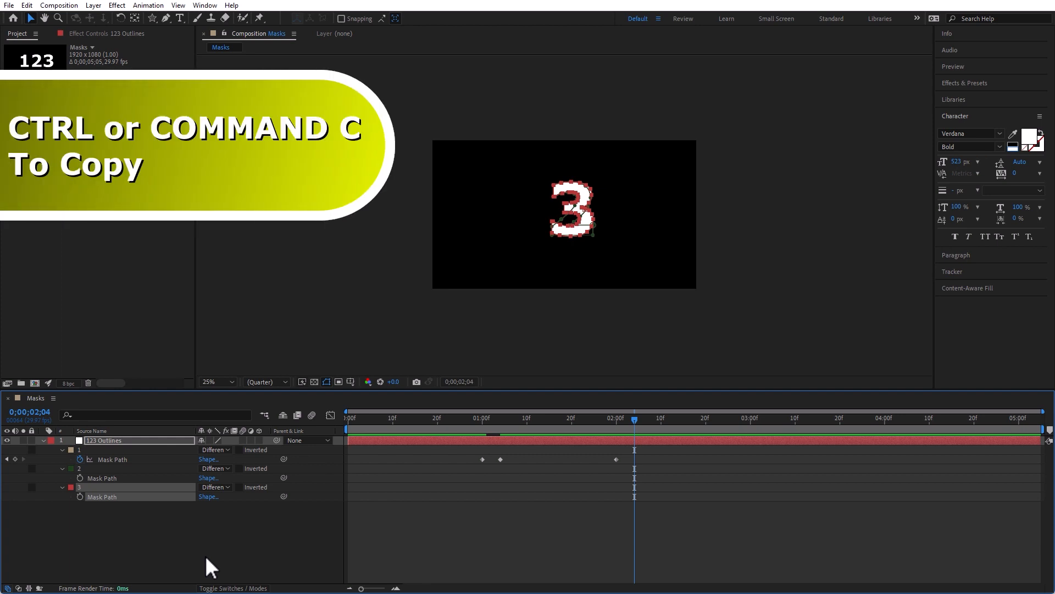
pyautogui.click(127, 458)
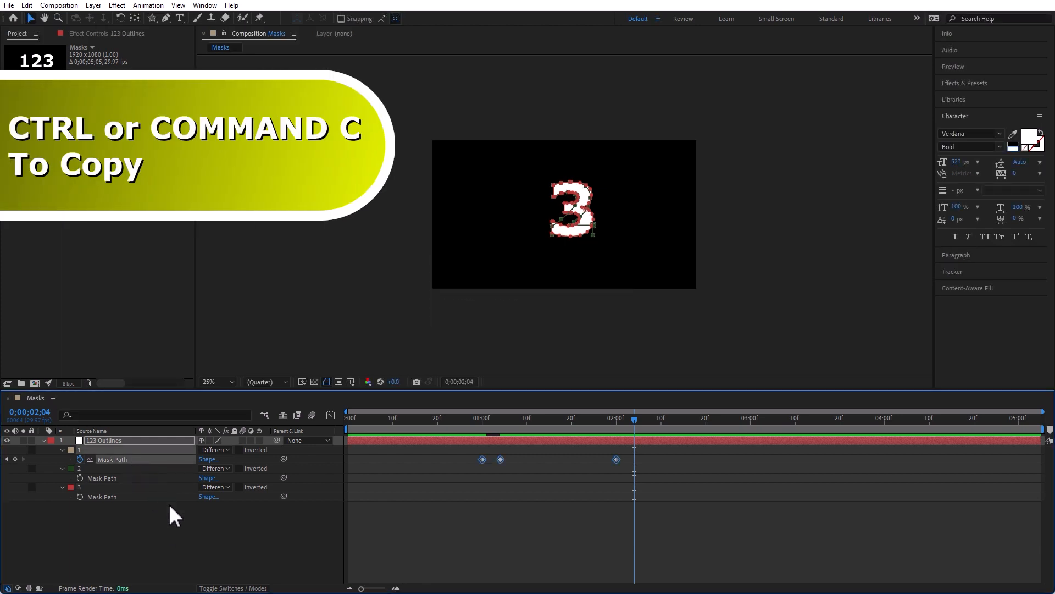
pyautogui.hotkey('ctrl', 'c')
# - Delete masks 2 and 3 and preview the numeral morph from the start of the composition to 0;00;02;07
pyautogui.moveTo(165, 541); pyautogui.dragTo(75, 473)
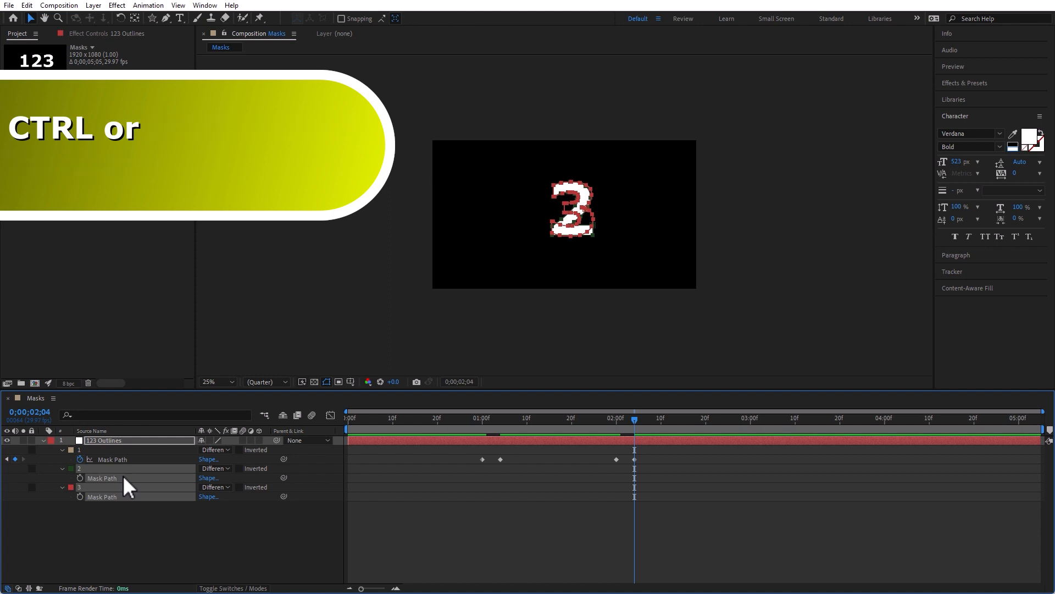
pyautogui.press('Delete')
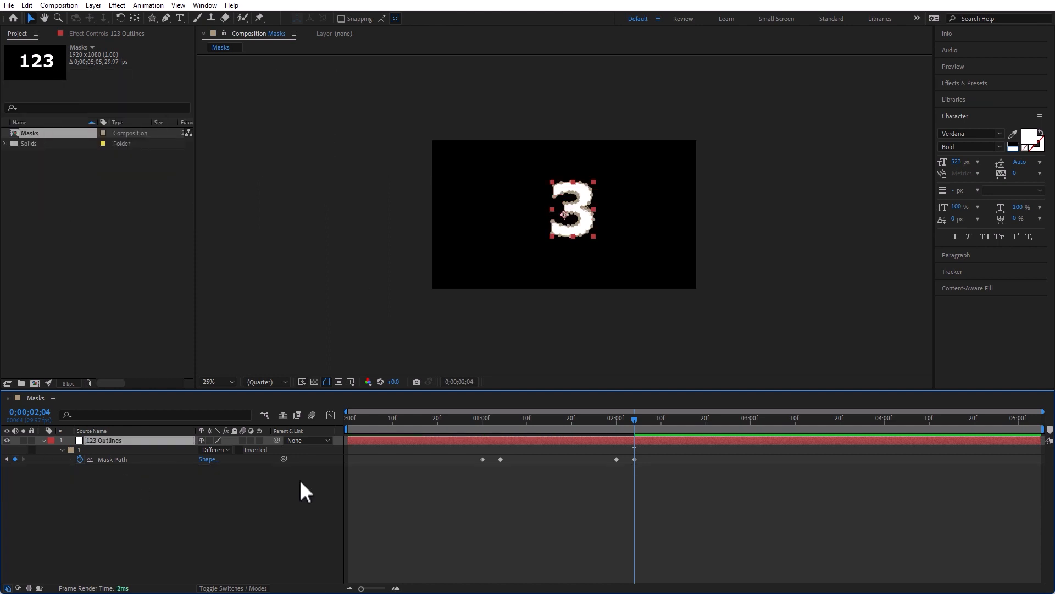
pyautogui.moveTo(475, 426); pyautogui.dragTo(204, 413)
pyautogui.press('space')
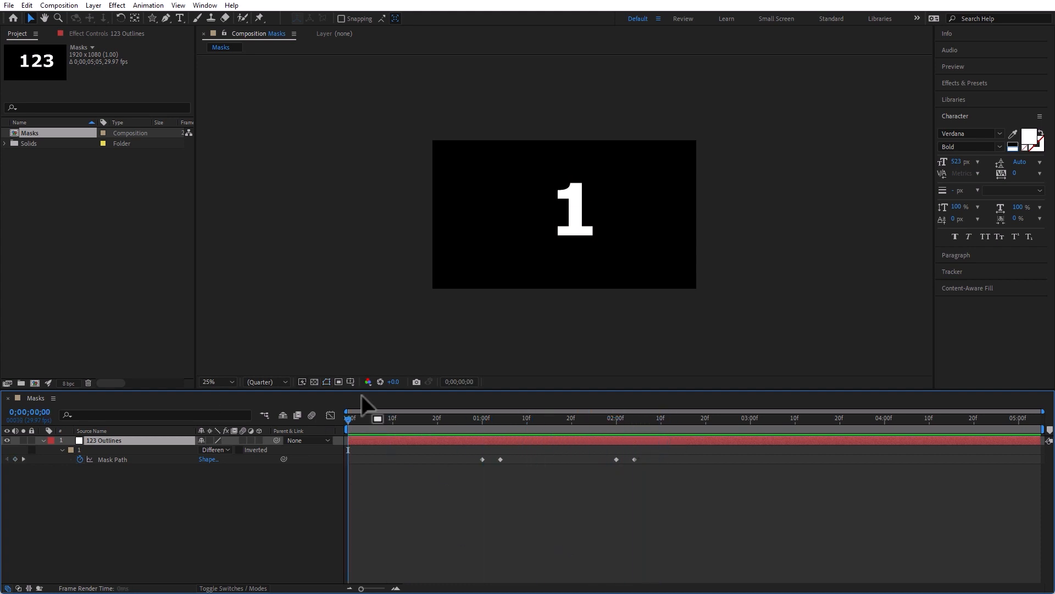
pyautogui.moveTo(402, 422); pyautogui.dragTo(646, 433)
pyautogui.click(600, 526)
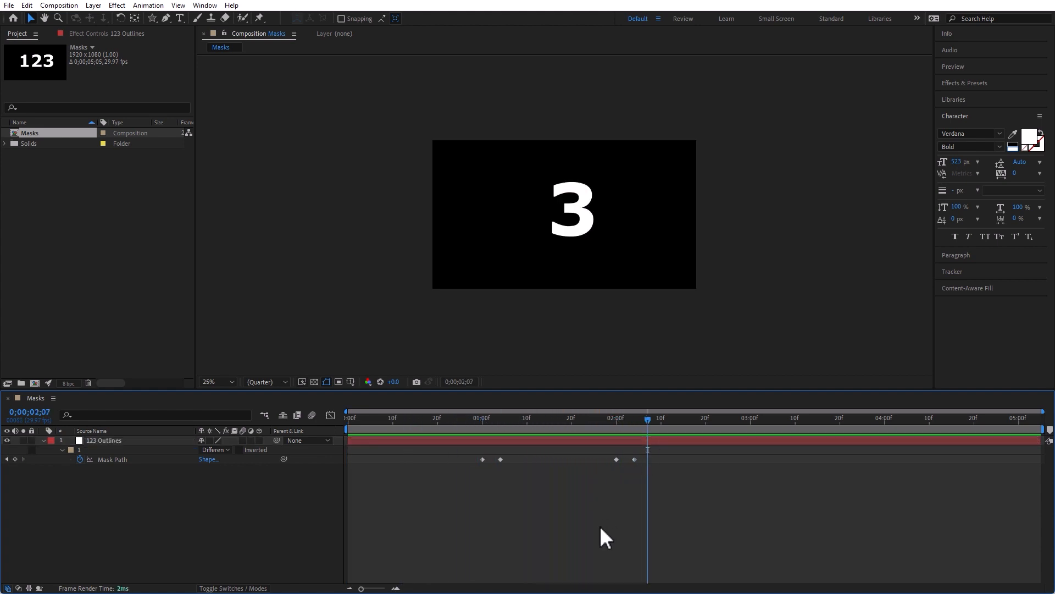